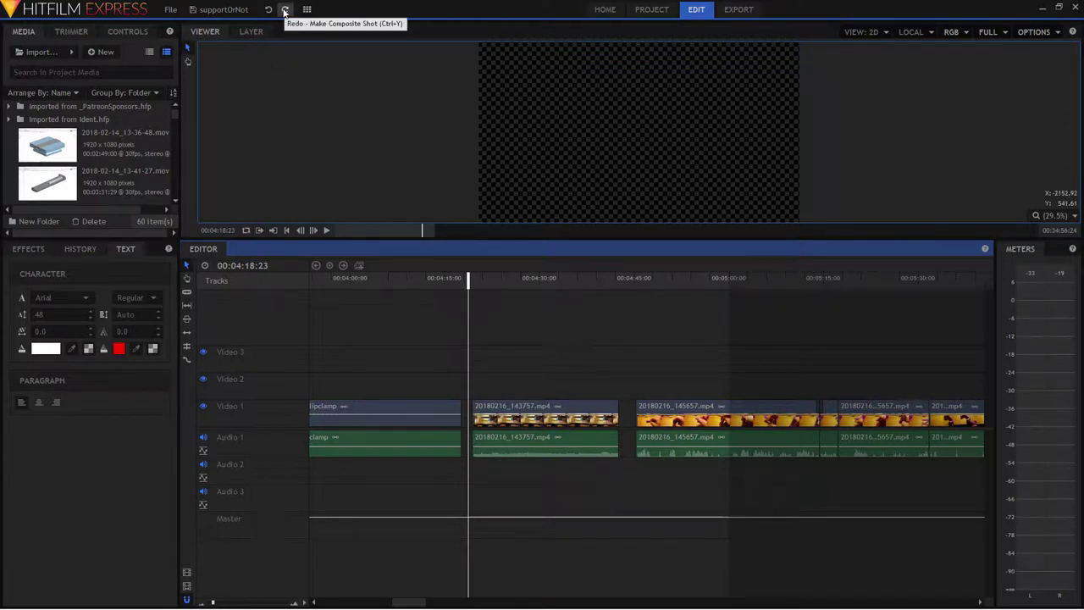
Redo Make Composite Shot to restore the ClampConclusion clip, then select and deselect it
{"action": "left_click", "coordinate": [284, 11]}
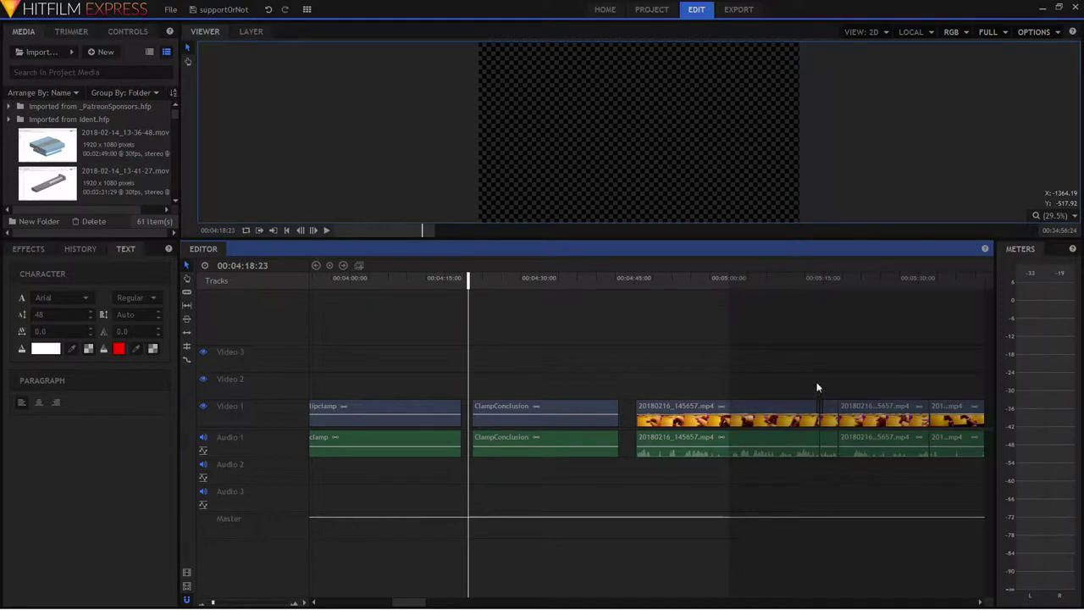
{"action": "left_click", "coordinate": [505, 408]}
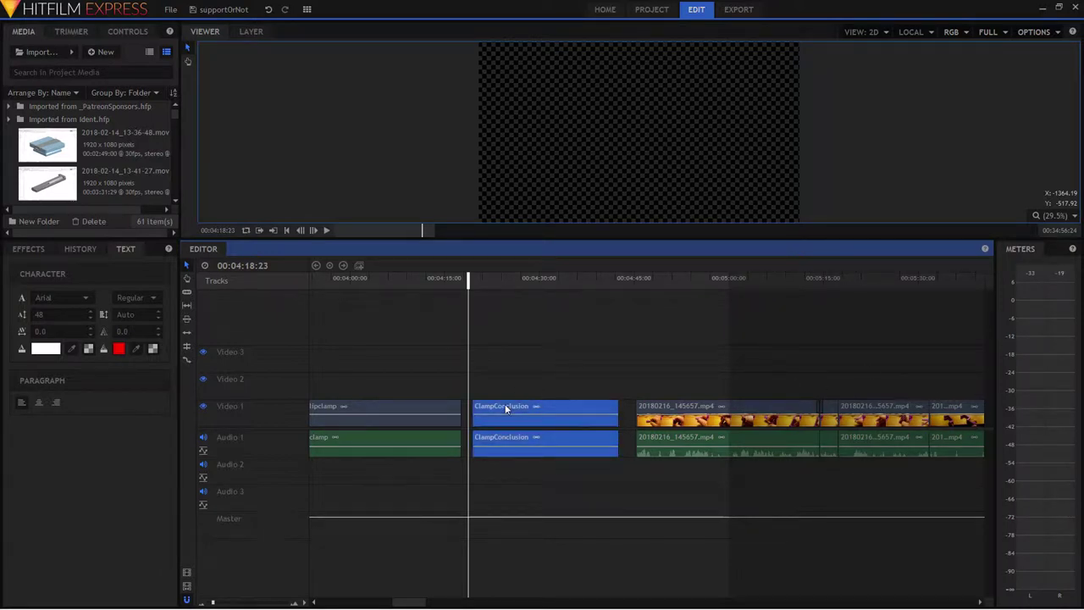
{"action": "left_click", "coordinate": [587, 409], "text": "ctrl"}
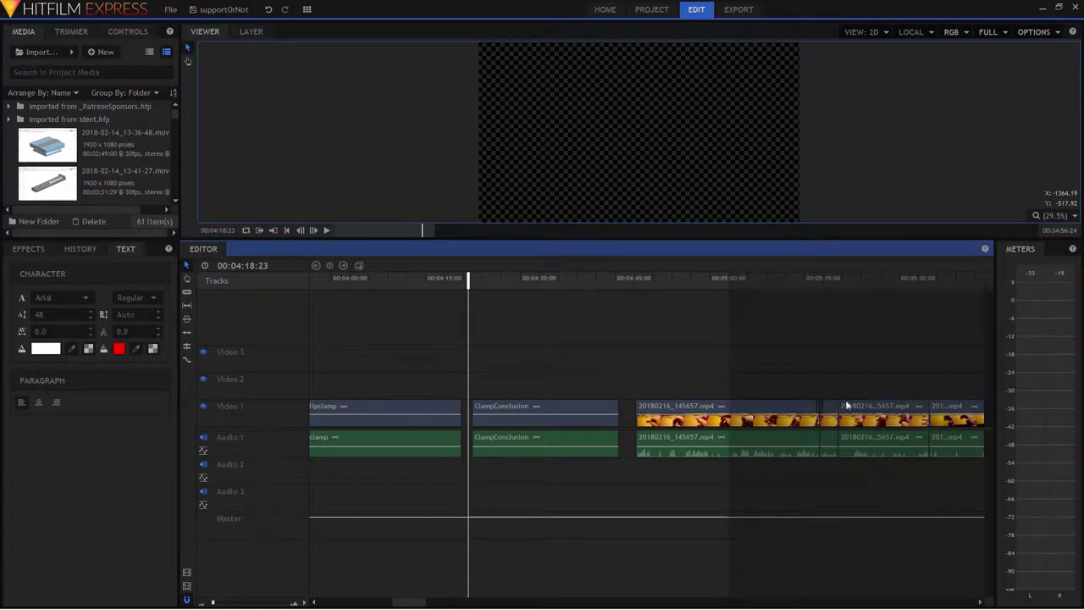
Inspect the later 20180216 clips' options, then select the 20180216_145657.mp4 clip
{"action": "left_click", "coordinate": [895, 407]}
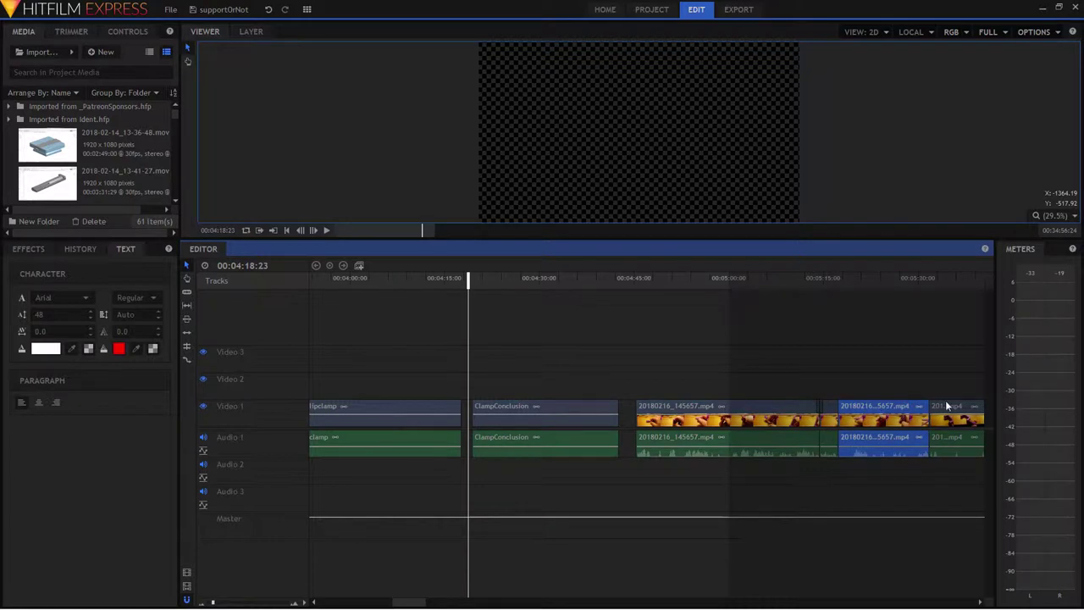
{"action": "left_click", "coordinate": [945, 403], "text": "ctrl"}
{"action": "right_click", "coordinate": [910, 412]}
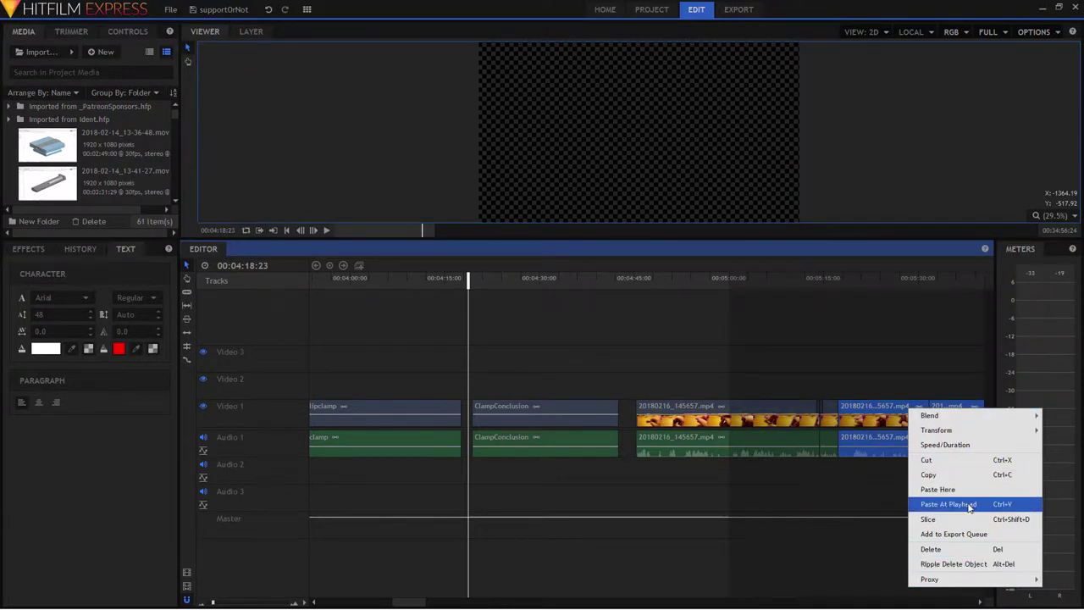
{"action": "left_click", "coordinate": [772, 410]}
{"action": "left_click", "coordinate": [772, 410]}
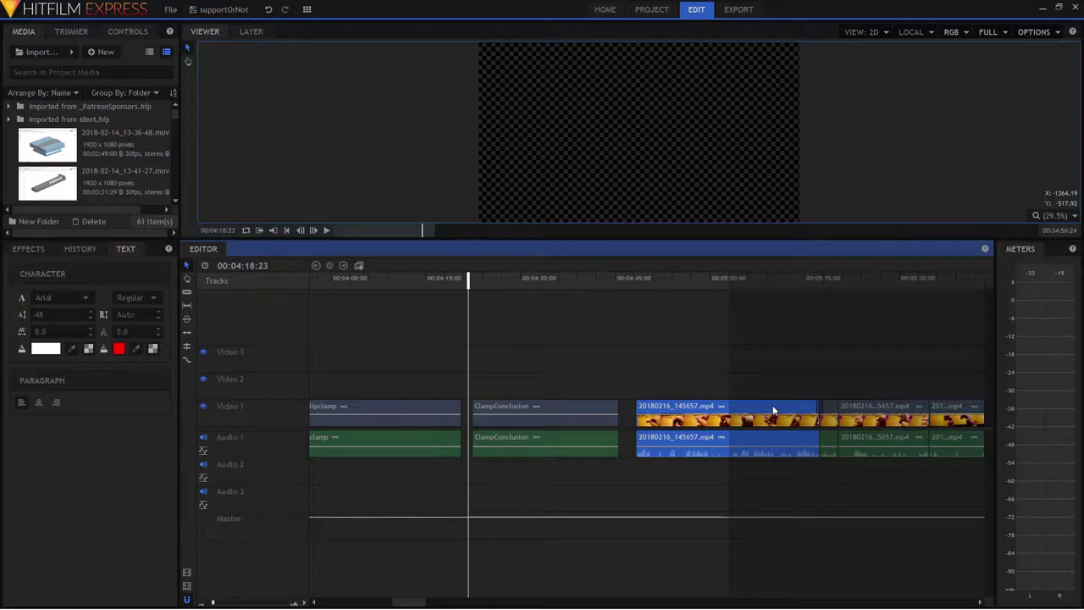
Open ClampConclusion's timeline and extend its duration from 00:00:23:05 to 00:01:23:05
{"action": "double_click", "coordinate": [500, 410]}
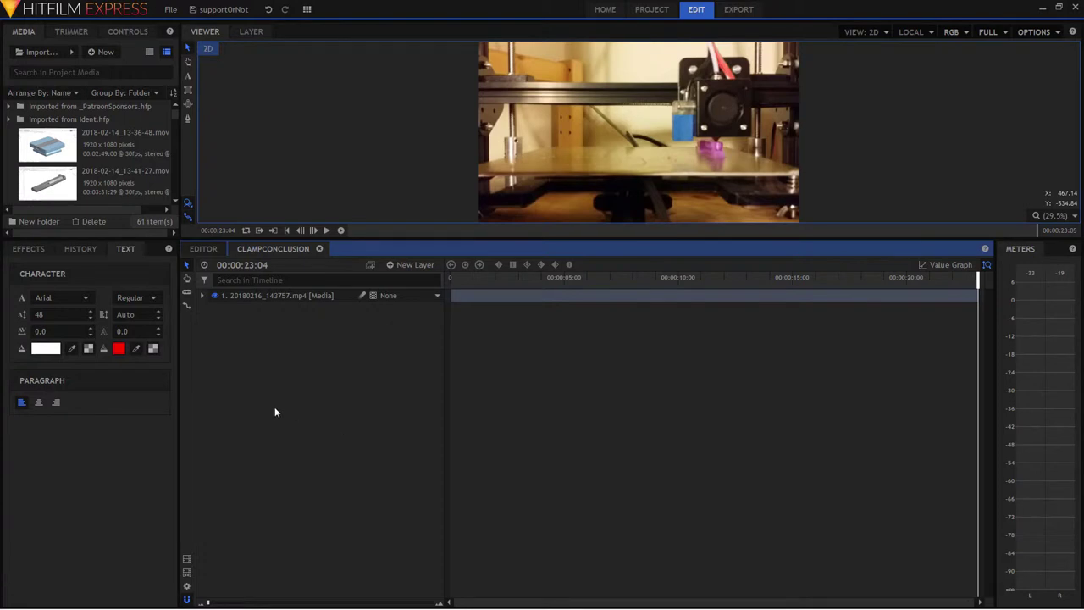
{"action": "left_click", "coordinate": [187, 588]}
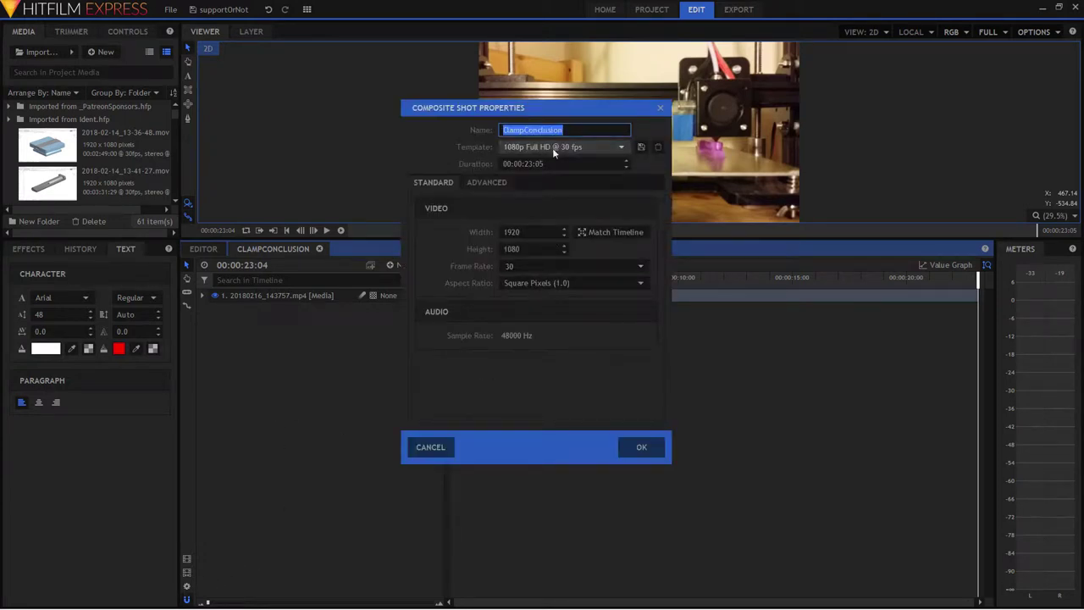
{"action": "left_click", "coordinate": [517, 164]}
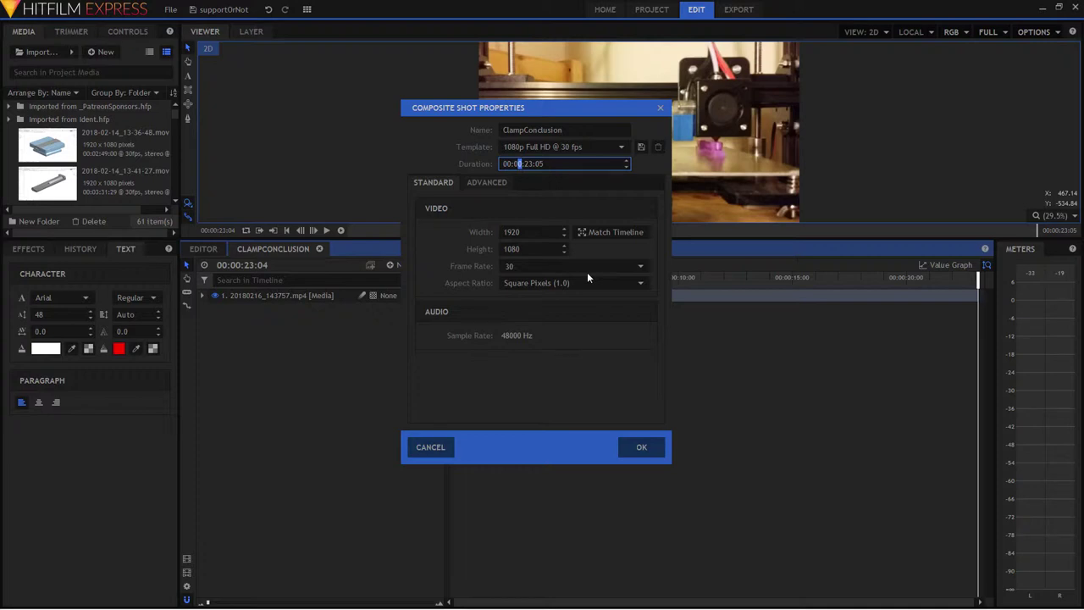
{"action": "type", "text": "1"}
{"action": "left_click", "coordinate": [640, 447]}
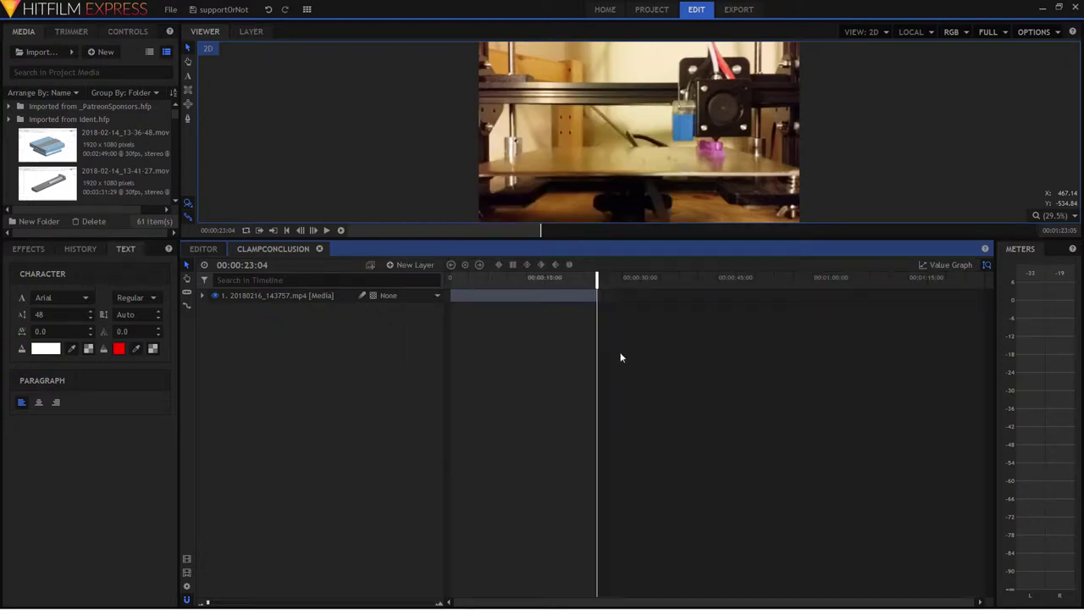
Return to the editor timeline and select the 20180216_145657.mp4 clip
{"action": "left_click", "coordinate": [203, 248]}
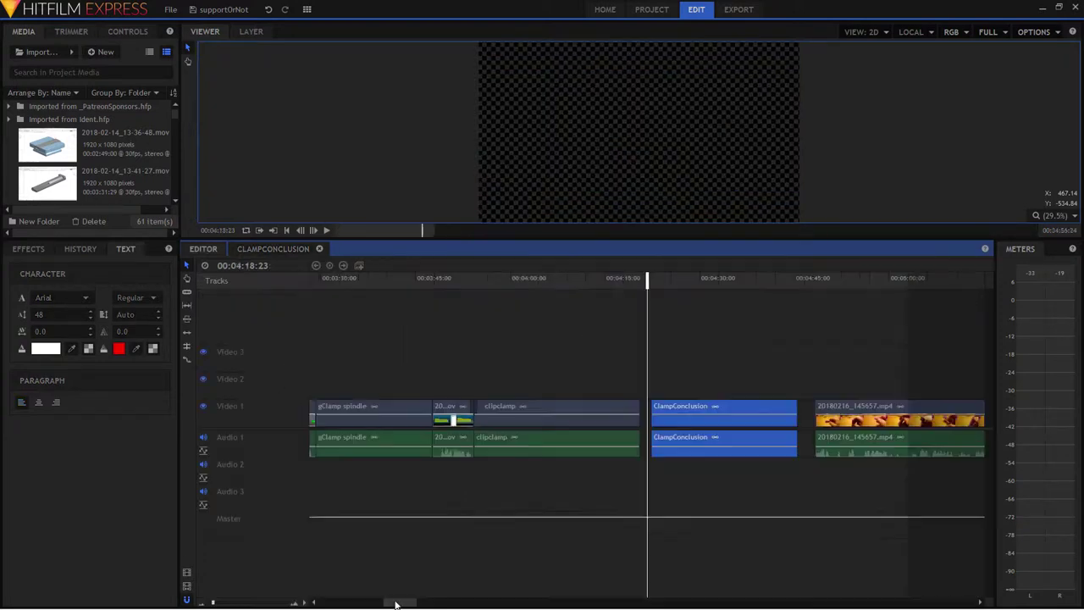
{"action": "left_click_drag", "start_coordinate": [399, 602], "coordinate": [408, 602]}
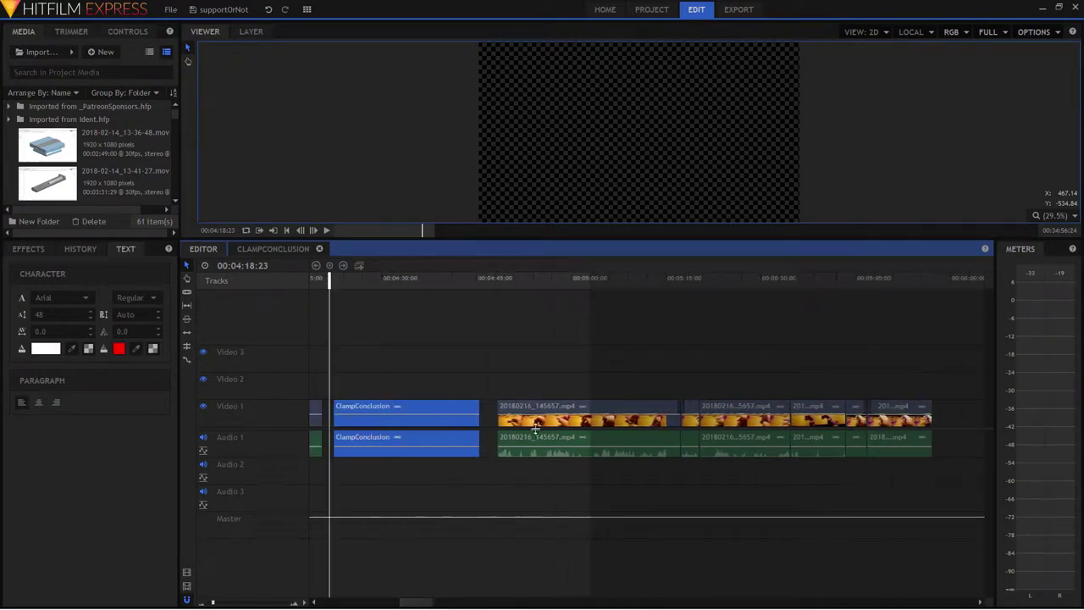
{"action": "left_click", "coordinate": [623, 415]}
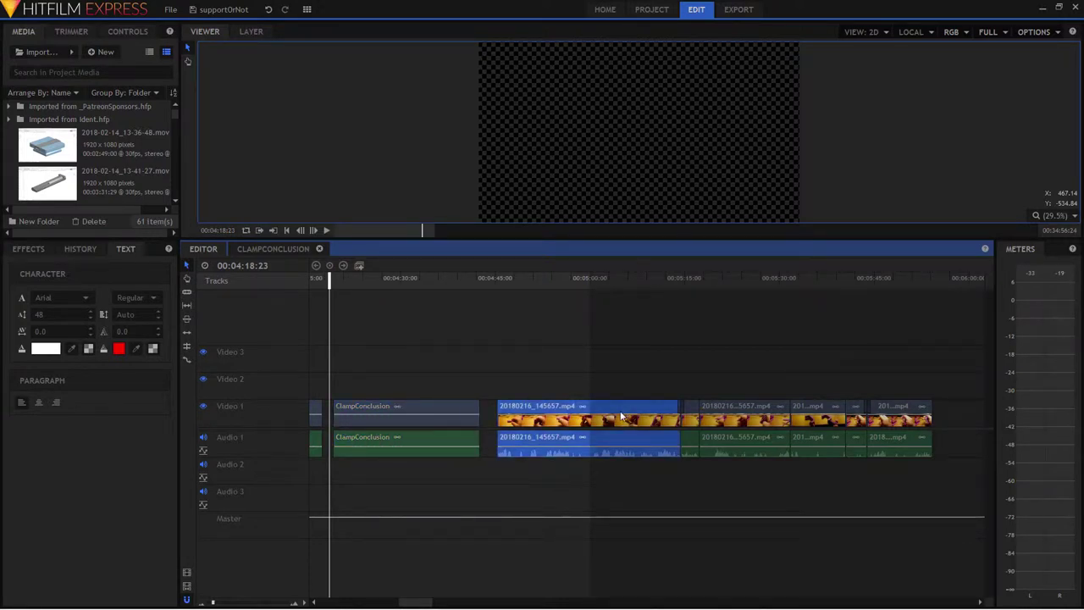
{"action": "left_click", "coordinate": [683, 407]}
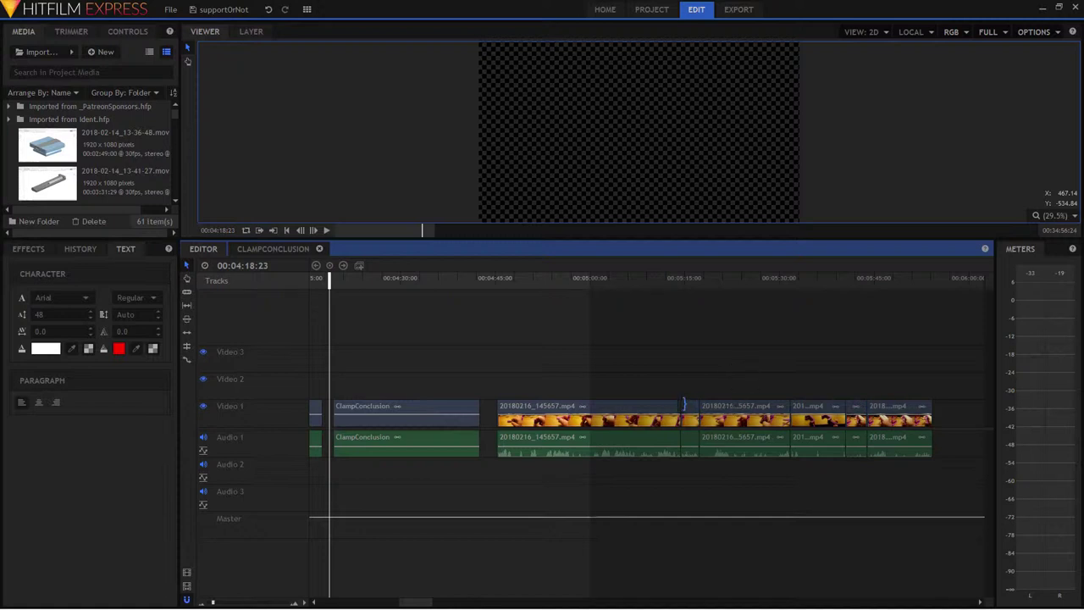
{"action": "left_click", "coordinate": [675, 391]}
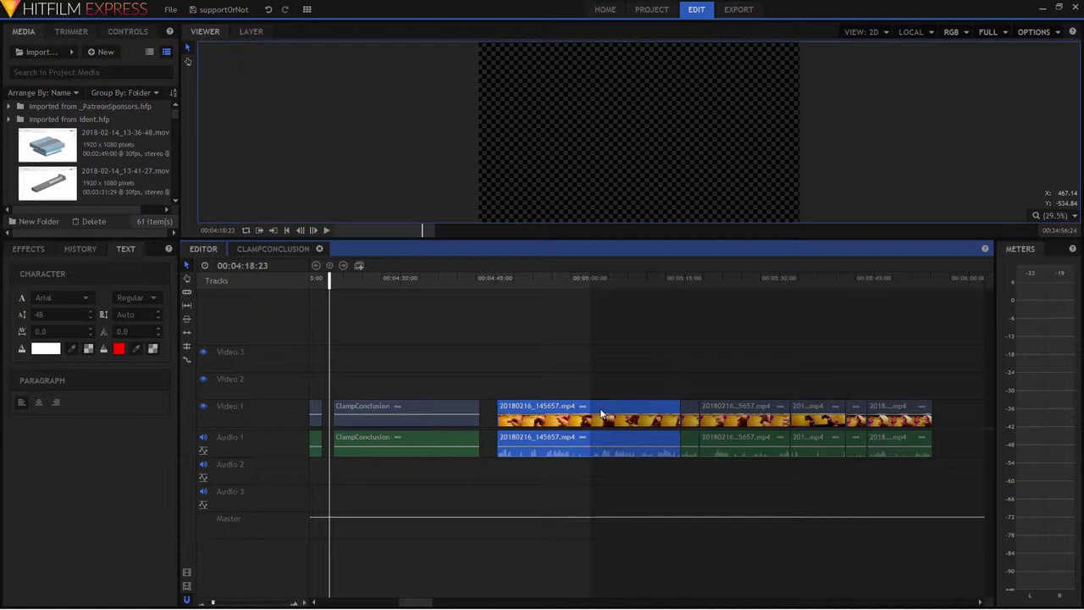
Make a composite shot named 'ttt' from the 20180216_145657.mp4 clip
{"action": "right_click", "coordinate": [601, 412]}
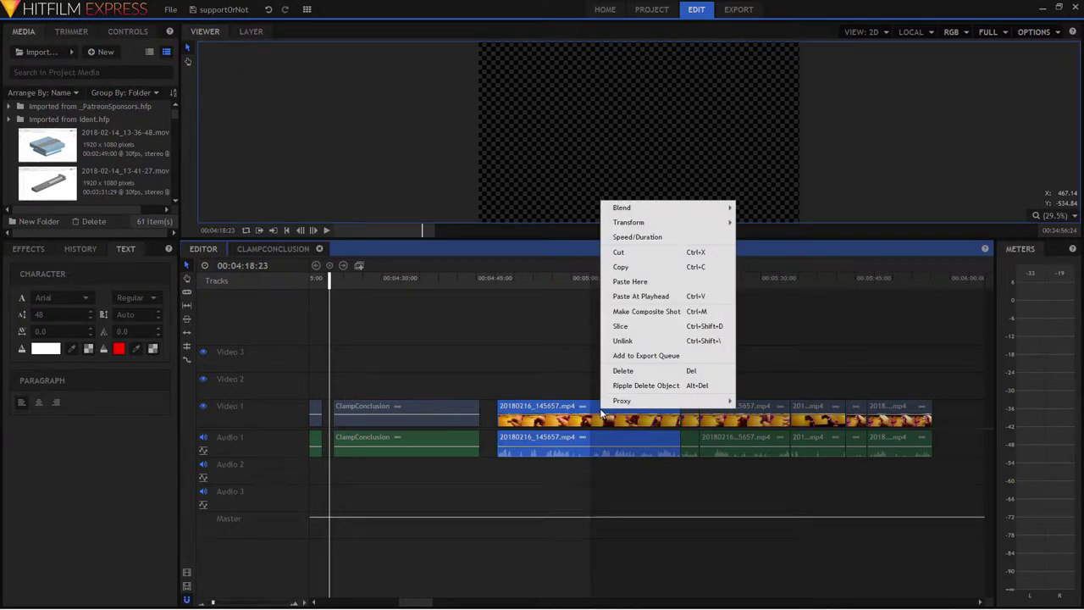
{"action": "left_click", "coordinate": [650, 313]}
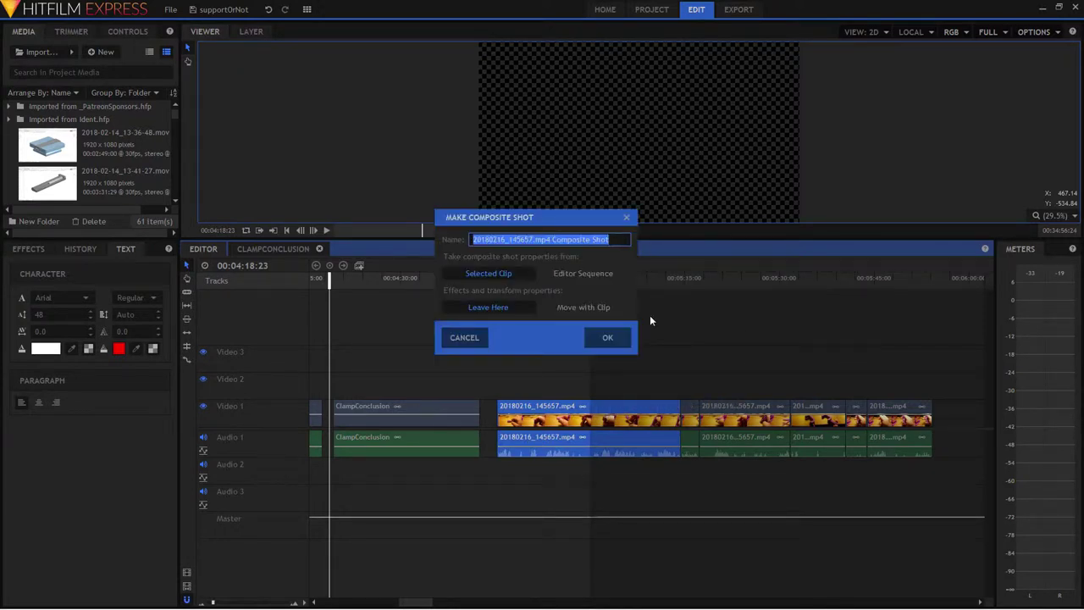
{"action": "type", "text": "t"}
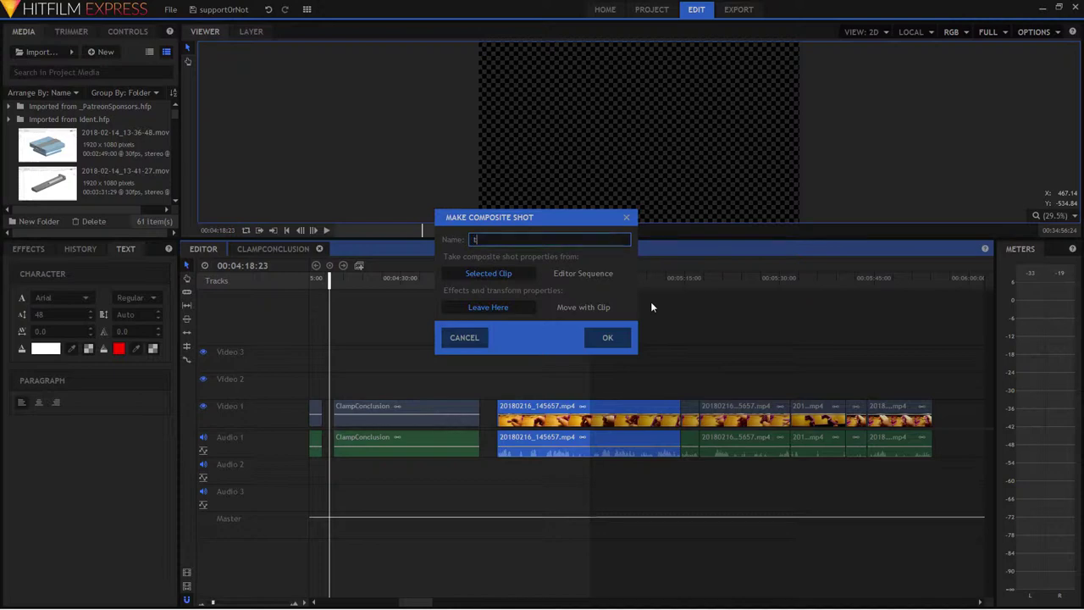
{"action": "type", "text": "tt"}
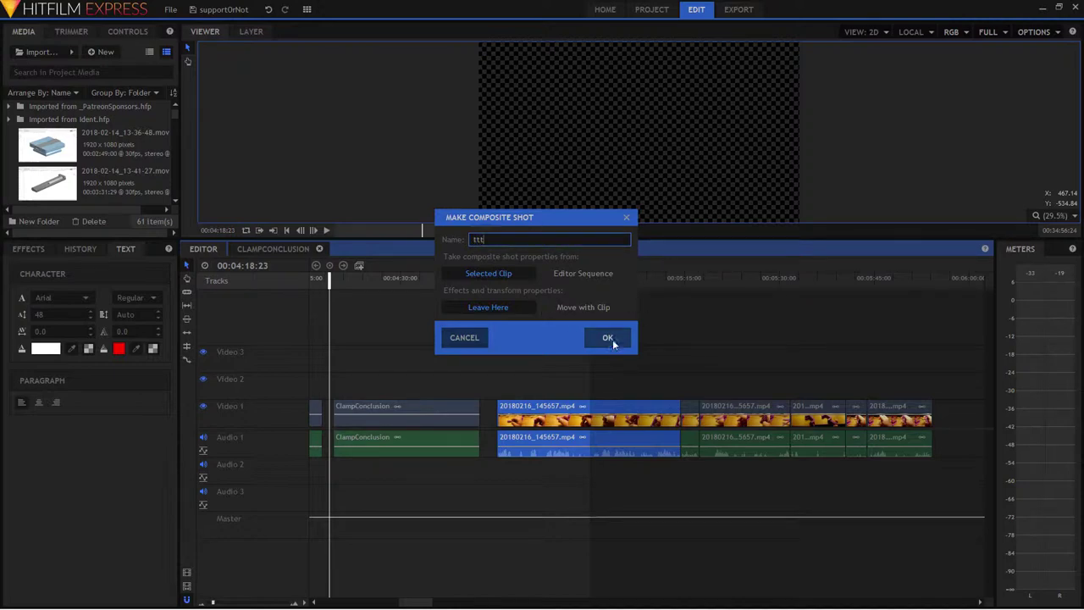
{"action": "left_click", "coordinate": [608, 338]}
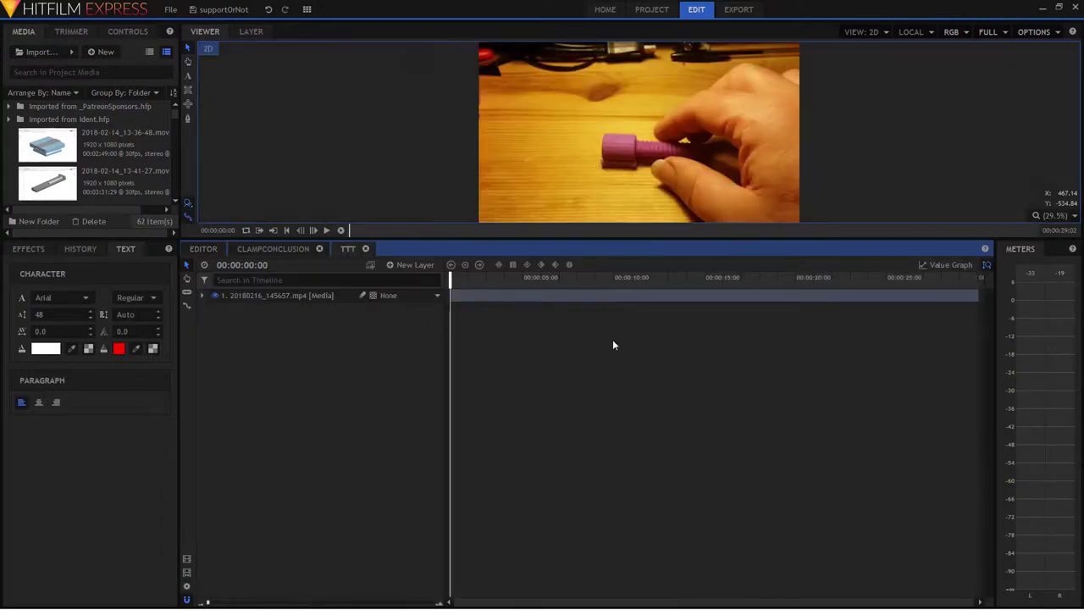
Copy the 20180216_145657.mp4 layer from ttt into ClampConclusion, placed below the original clip
{"action": "right_click", "coordinate": [295, 295]}
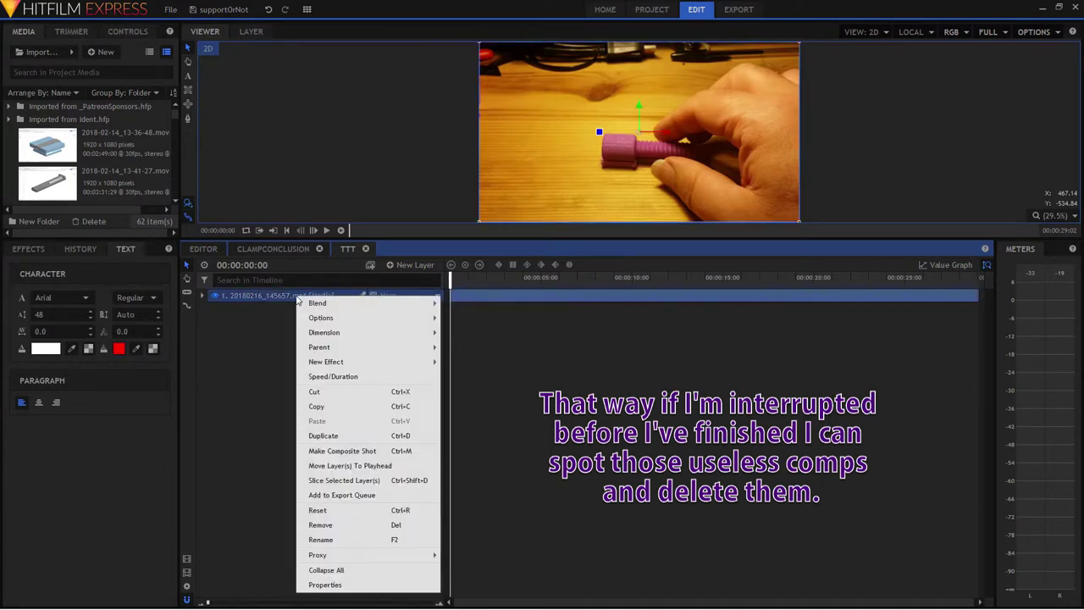
{"action": "left_click", "coordinate": [340, 406]}
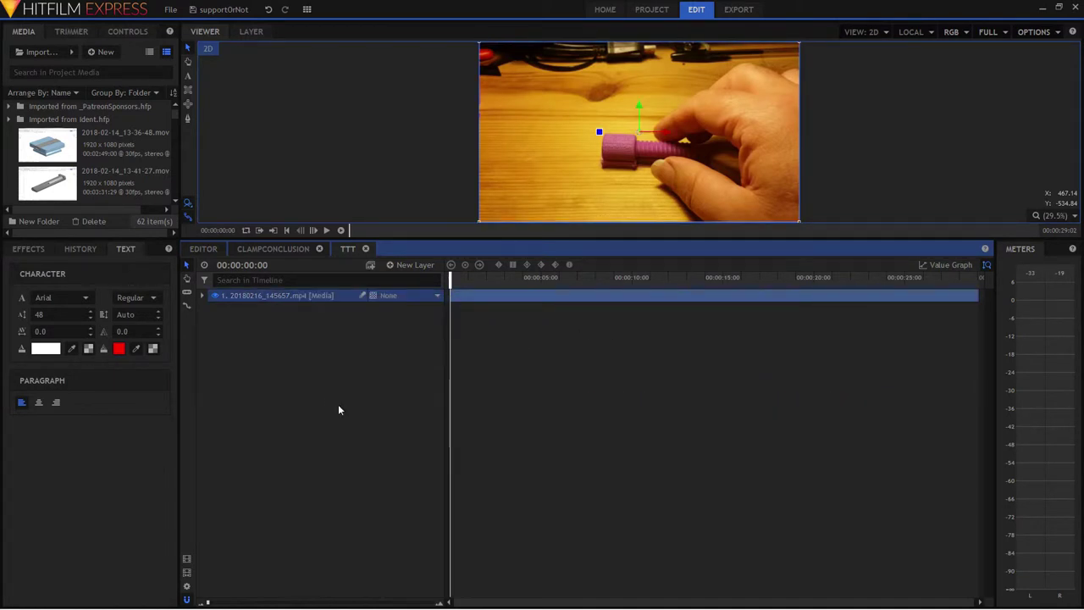
{"action": "left_click", "coordinate": [285, 249]}
{"action": "right_click", "coordinate": [505, 372]}
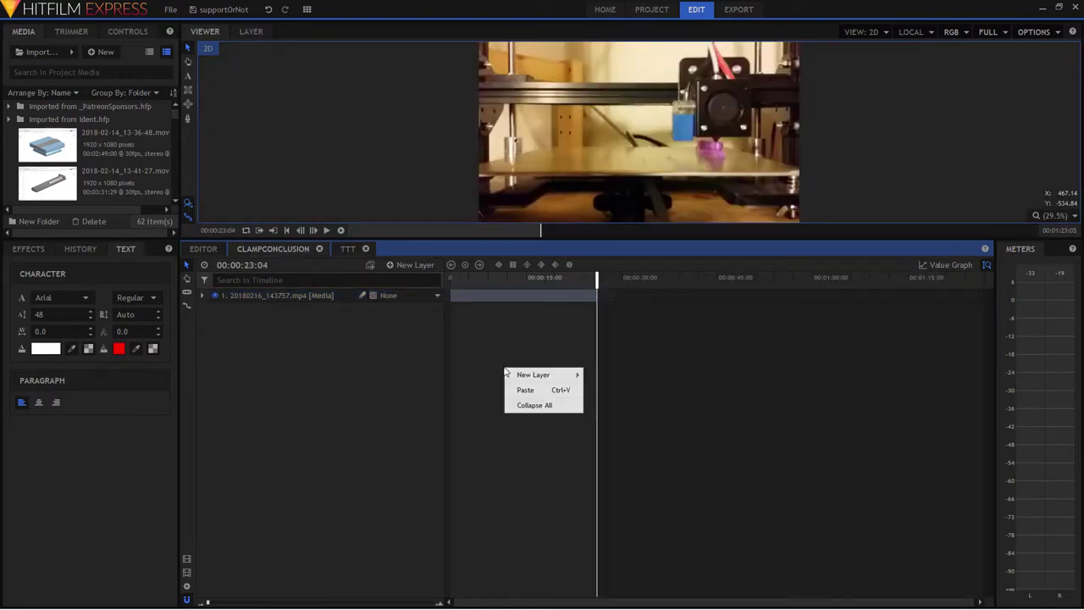
{"action": "left_click", "coordinate": [527, 390]}
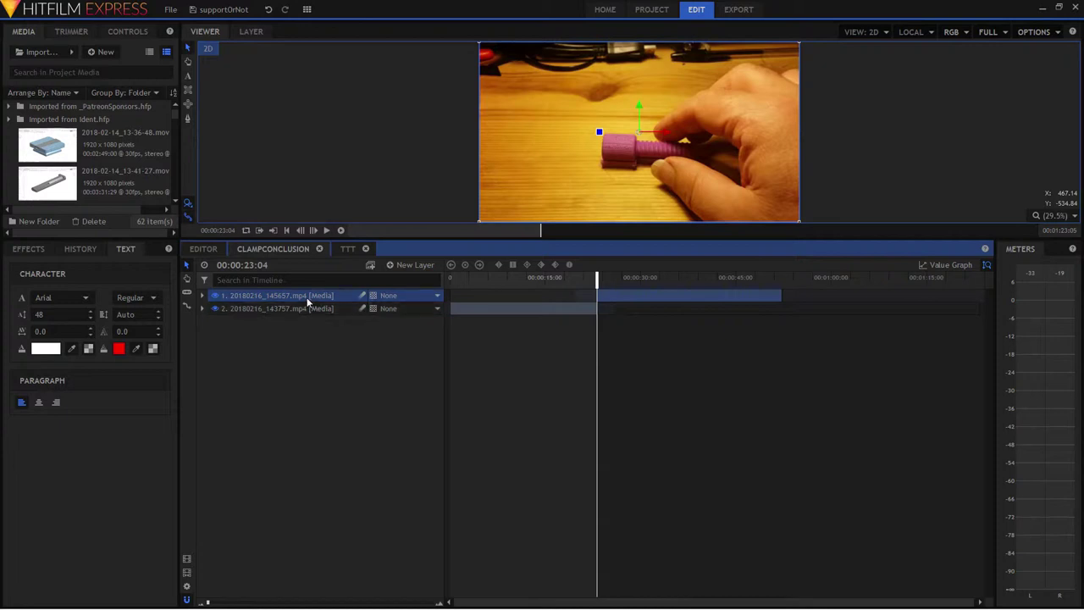
{"action": "left_click_drag", "start_coordinate": [310, 300], "coordinate": [307, 331]}
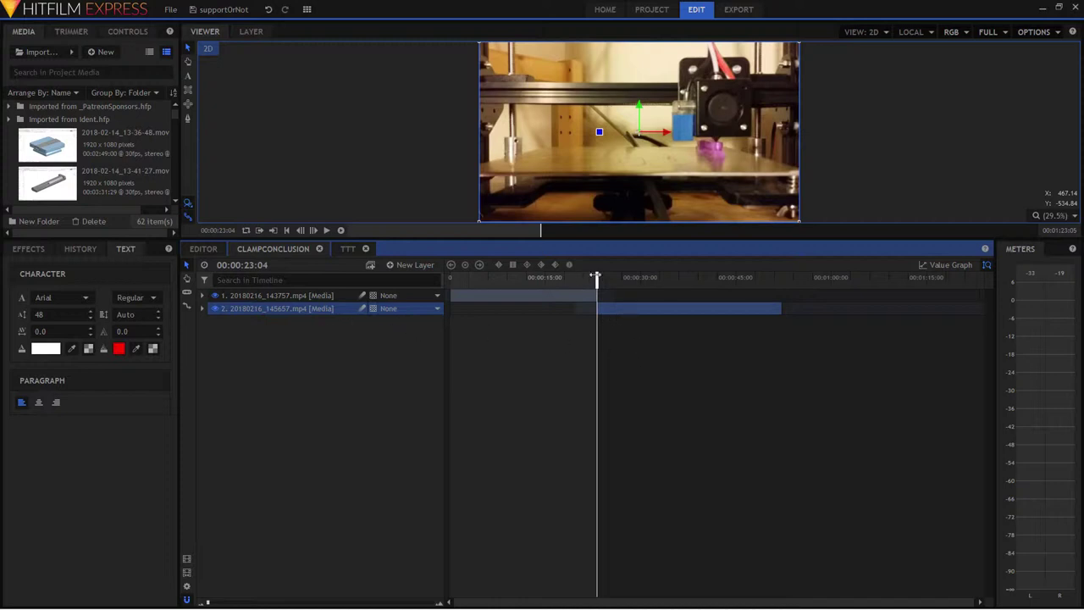
Move the playhead back to 00:00:17:27 and close the ttt composite
{"action": "left_click_drag", "start_coordinate": [597, 278], "coordinate": [564, 278]}
{"action": "mouse_move", "coordinate": [627, 310]}
{"action": "left_mouse_down"}
{"action": "mouse_move", "coordinate": [648, 310]}
{"action": "mouse_move", "coordinate": [626, 310]}
{"action": "left_mouse_up"}
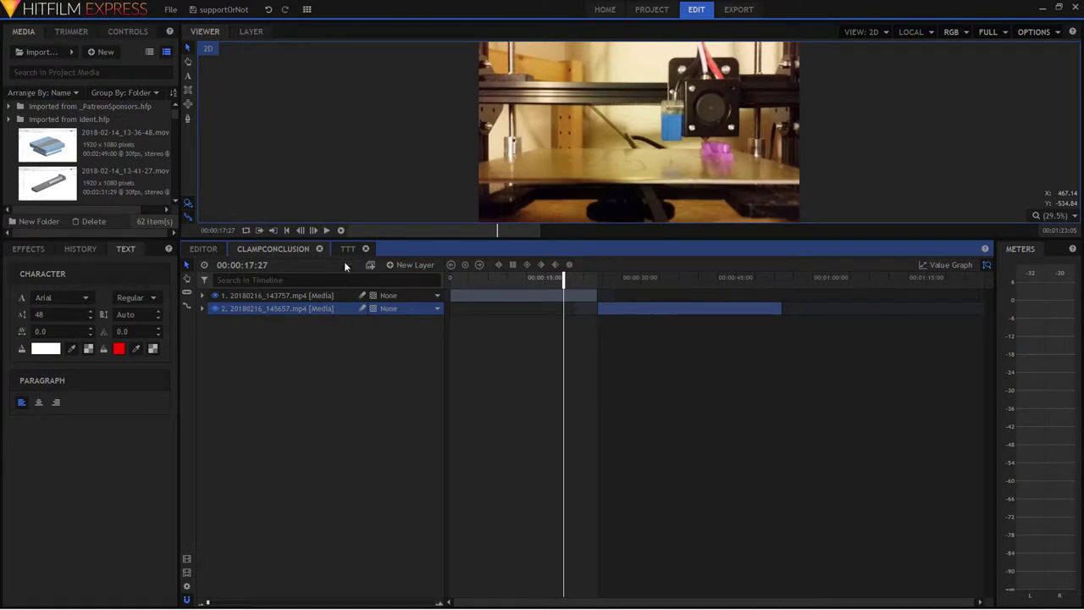
{"action": "left_click", "coordinate": [365, 248]}
Delete the ttt clips from the editor timeline and the ttt item from the media list
{"action": "left_click", "coordinate": [207, 250]}
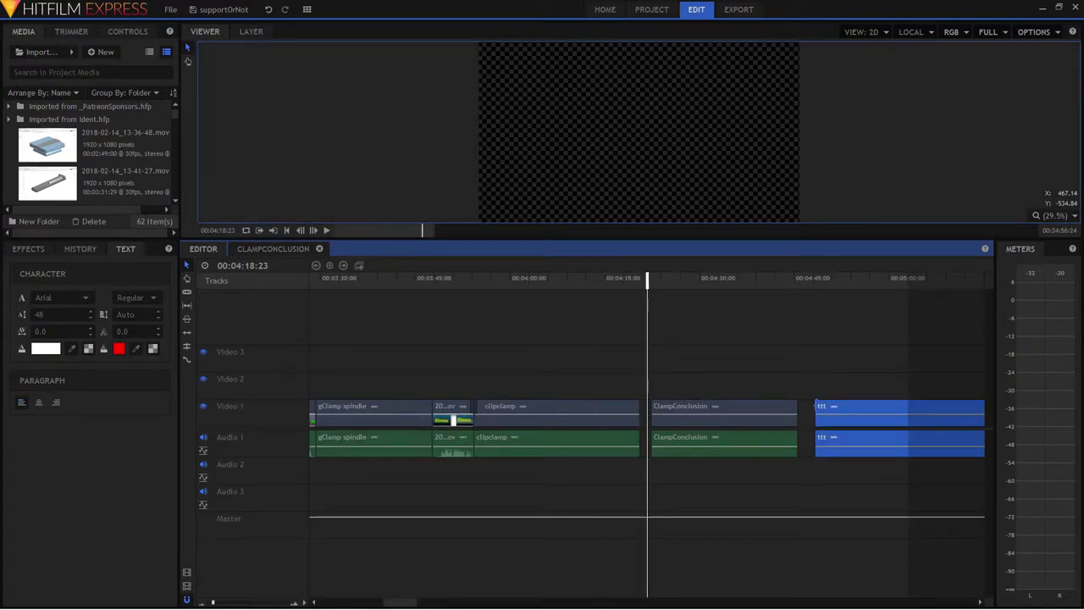
{"action": "key", "text": "Delete"}
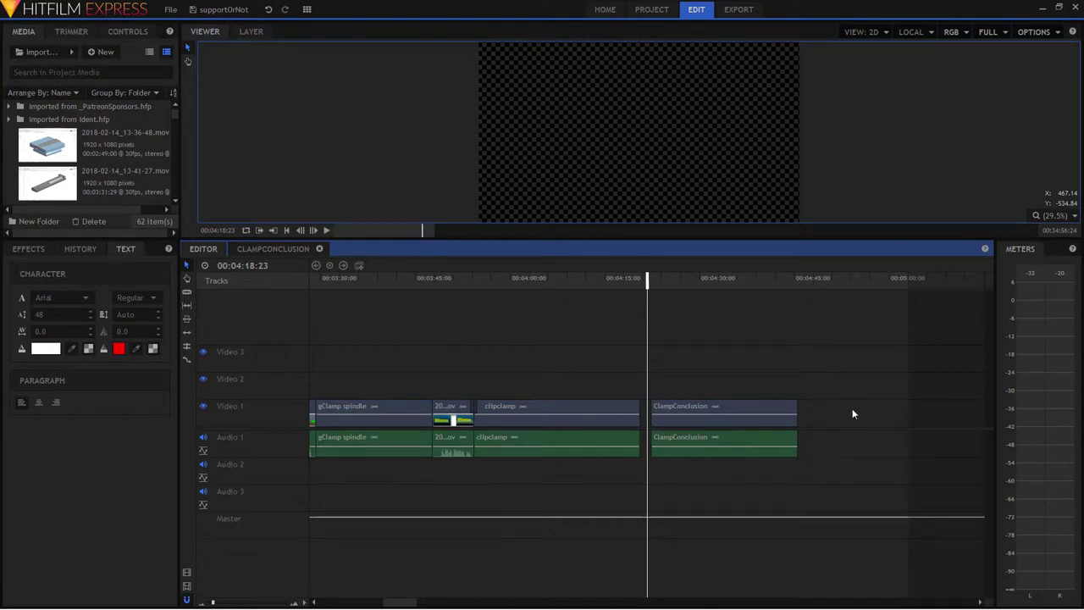
{"action": "left_click_drag", "start_coordinate": [175, 112], "coordinate": [173, 195]}
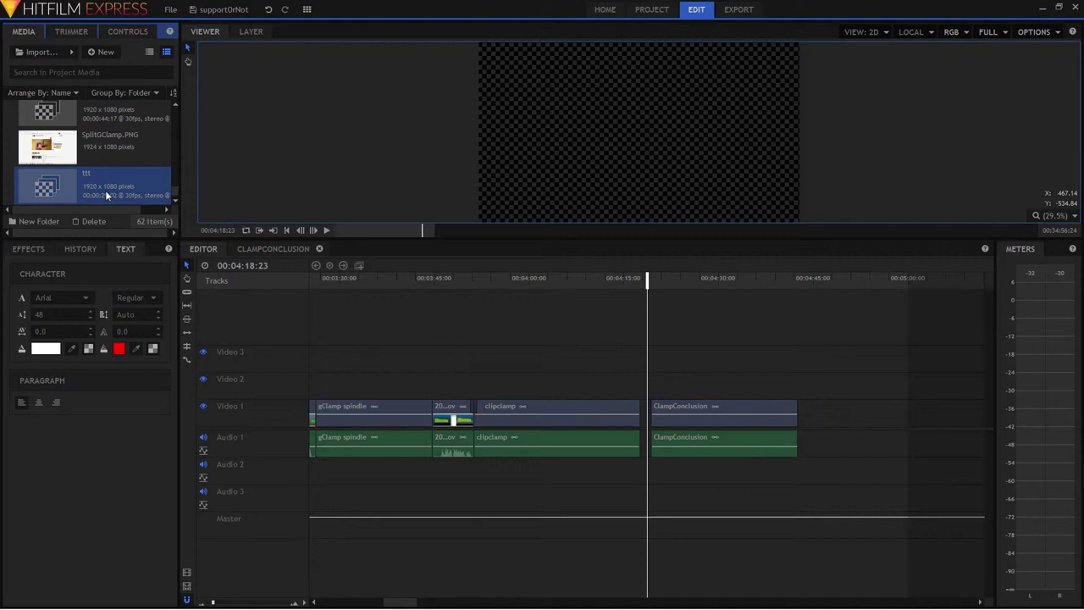
{"action": "key", "text": "Delete"}
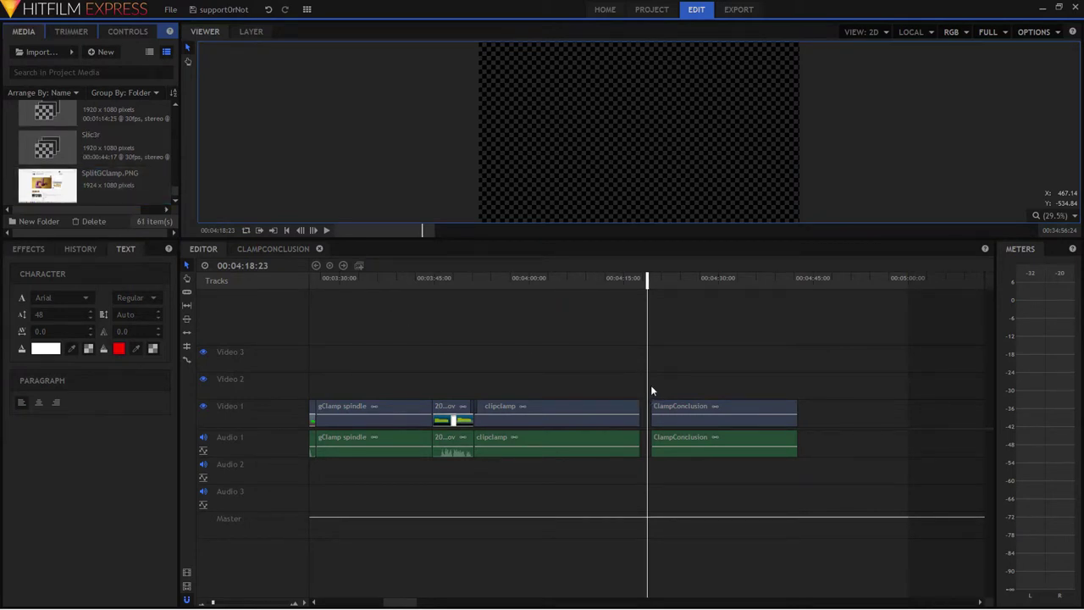
{"action": "left_click_drag", "start_coordinate": [398, 602], "coordinate": [416, 602]}
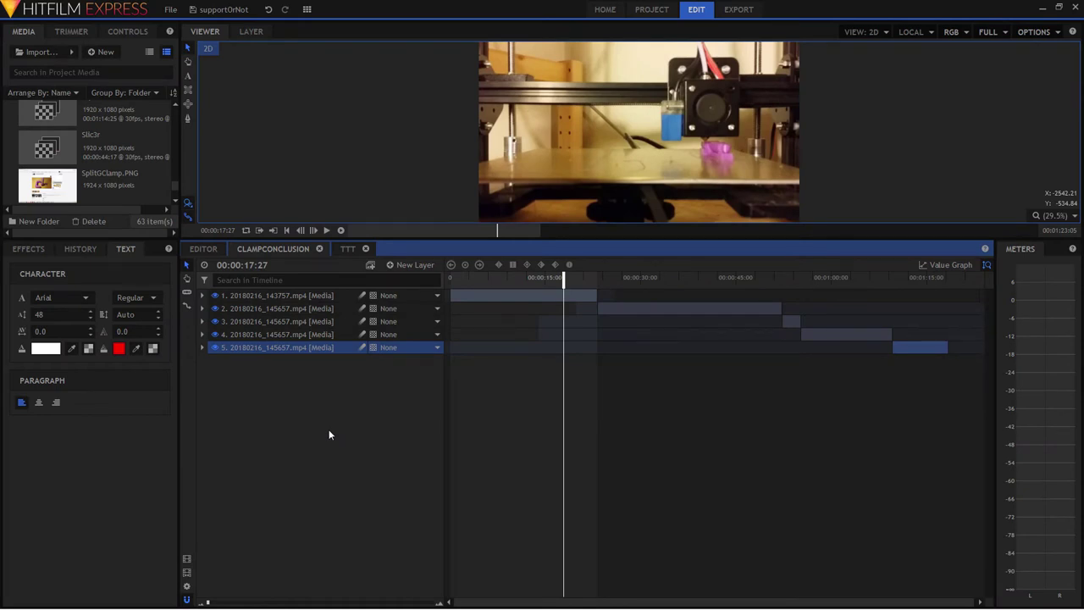
Change the ClampConclusion composite duration from 00:01:23:05 to 00:02:23:05
{"action": "left_click", "coordinate": [187, 586]}
{"action": "left_click", "coordinate": [518, 162]}
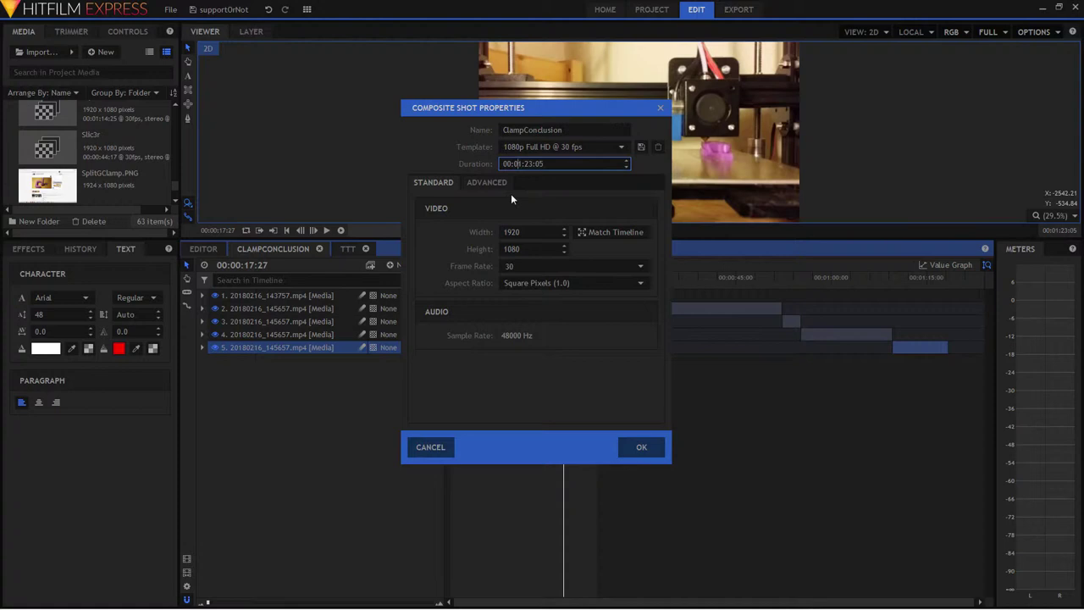
{"action": "key", "text": "Delete"}
{"action": "type", "text": "2"}
{"action": "key", "text": "Return"}
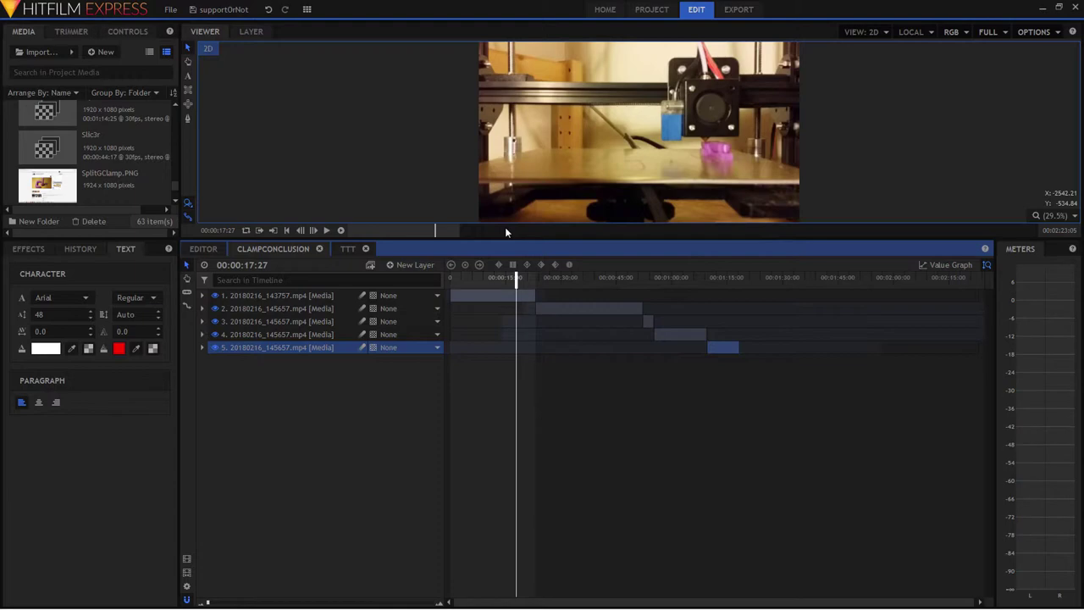
Close the TTT composite and delete the ttt item from the project, confirming with Yes
{"action": "left_click", "coordinate": [345, 248]}
{"action": "left_click", "coordinate": [365, 248]}
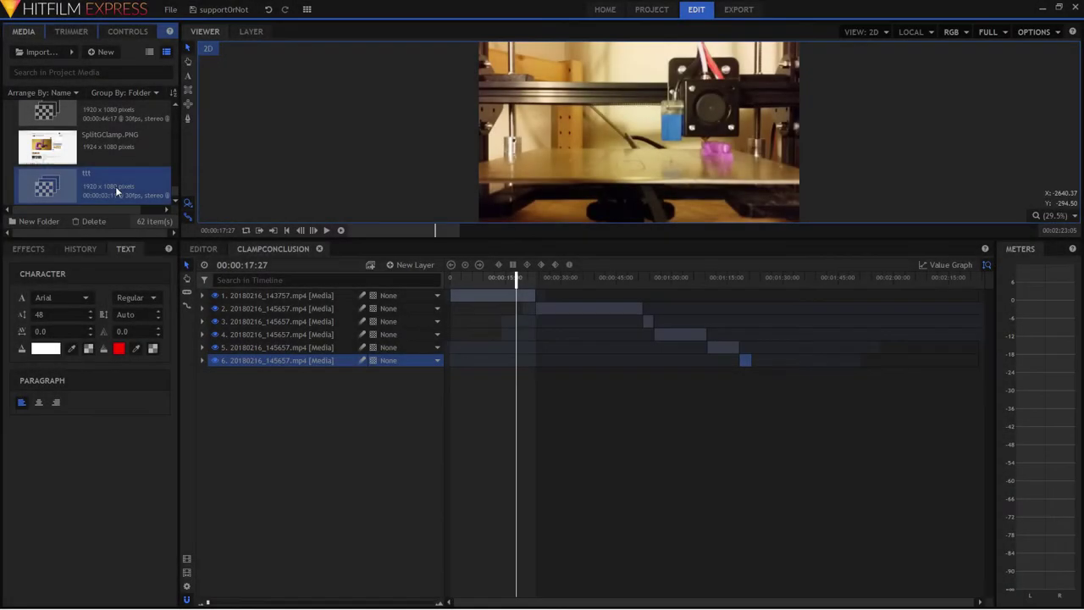
{"action": "key", "text": "Delete"}
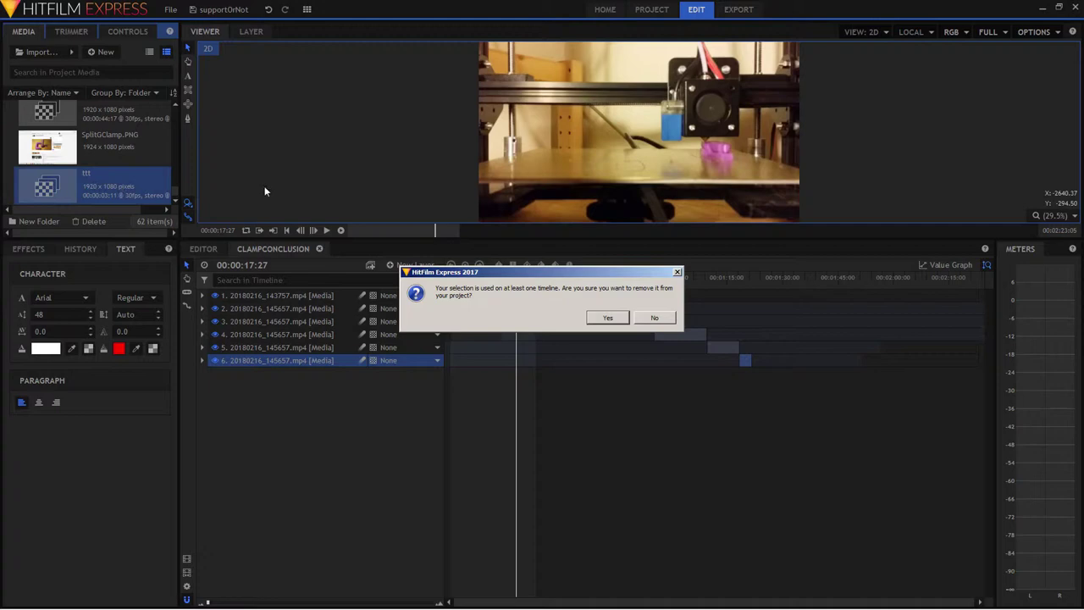
{"action": "left_click", "coordinate": [598, 320]}
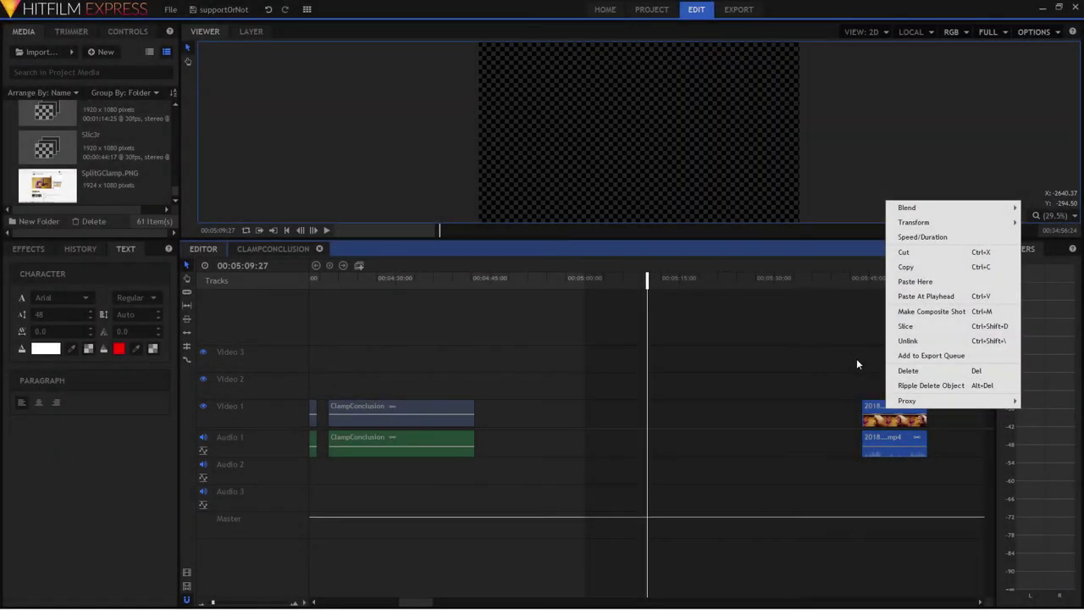
Copy the 2018 clip and paste it into ClampConclusion as a seventh layer
{"action": "left_click", "coordinate": [920, 269]}
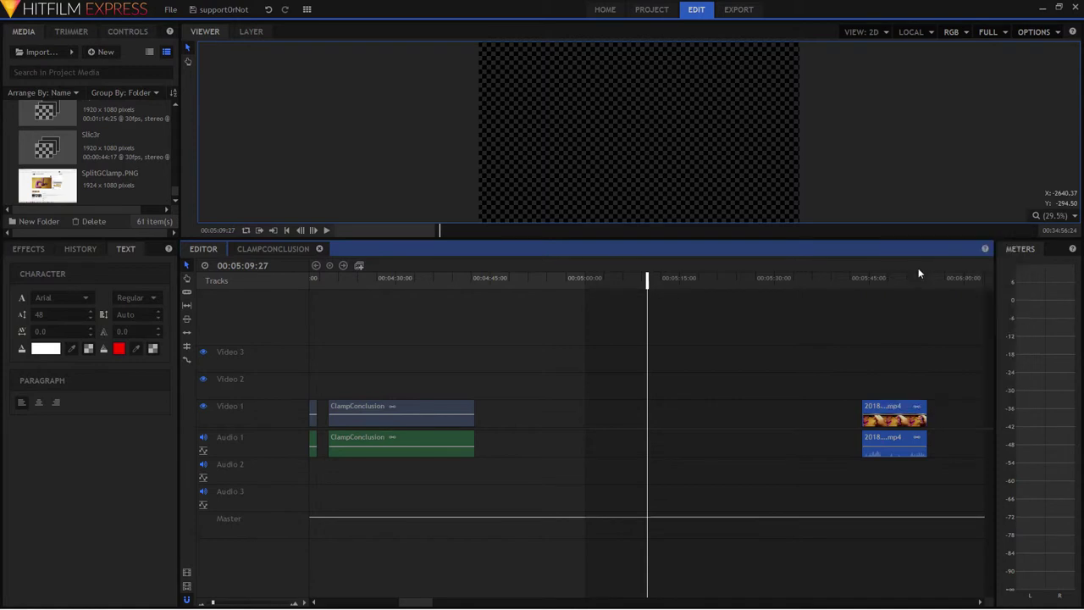
{"action": "left_click", "coordinate": [384, 405]}
{"action": "double_click", "coordinate": [385, 406]}
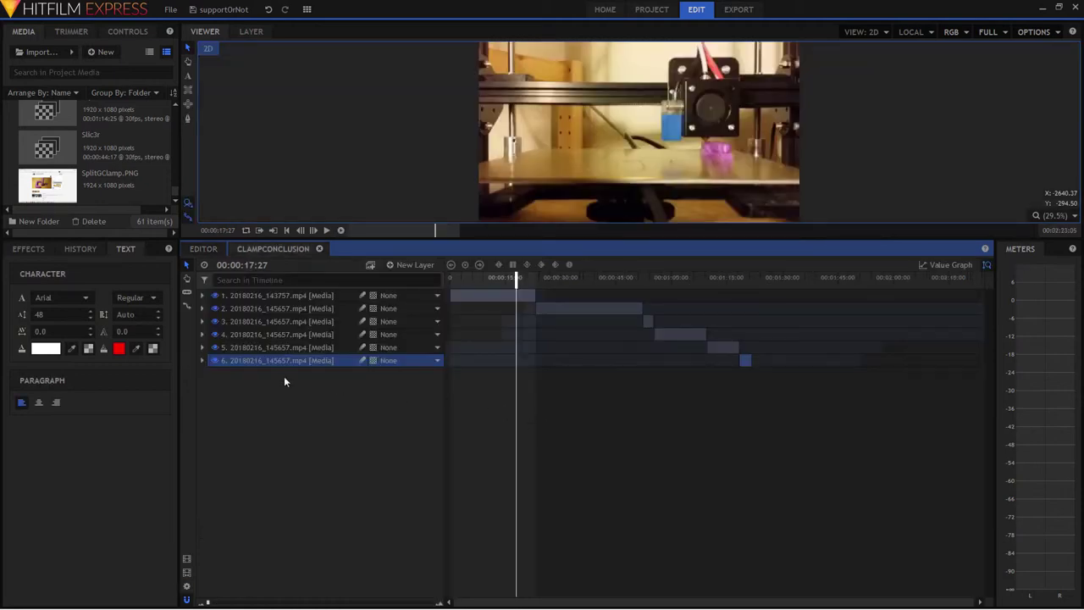
{"action": "right_click", "coordinate": [269, 394]}
{"action": "left_click", "coordinate": [291, 417]}
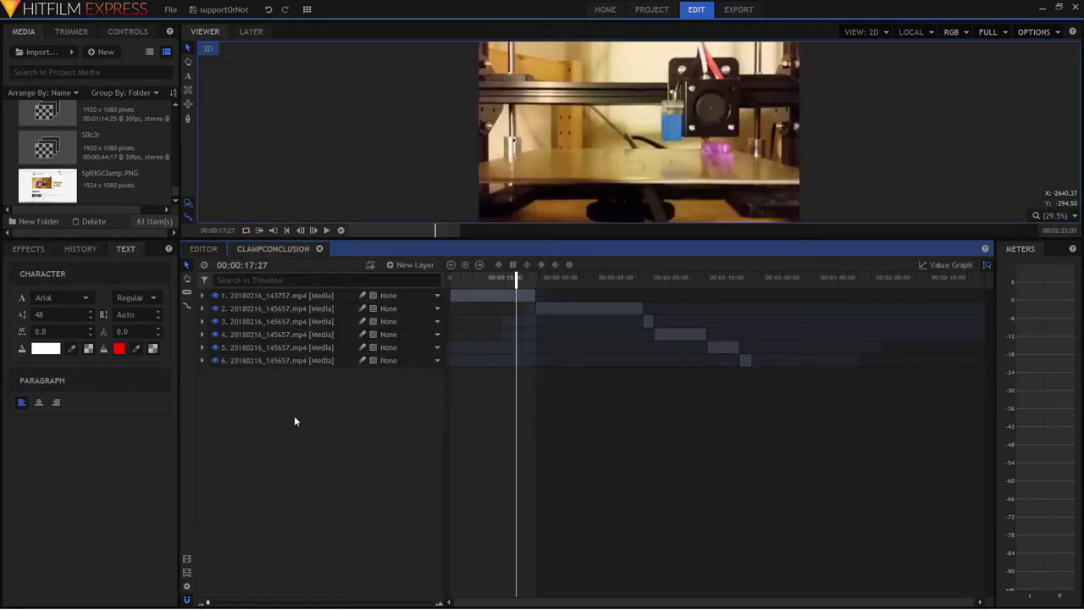
{"action": "right_click", "coordinate": [295, 420]}
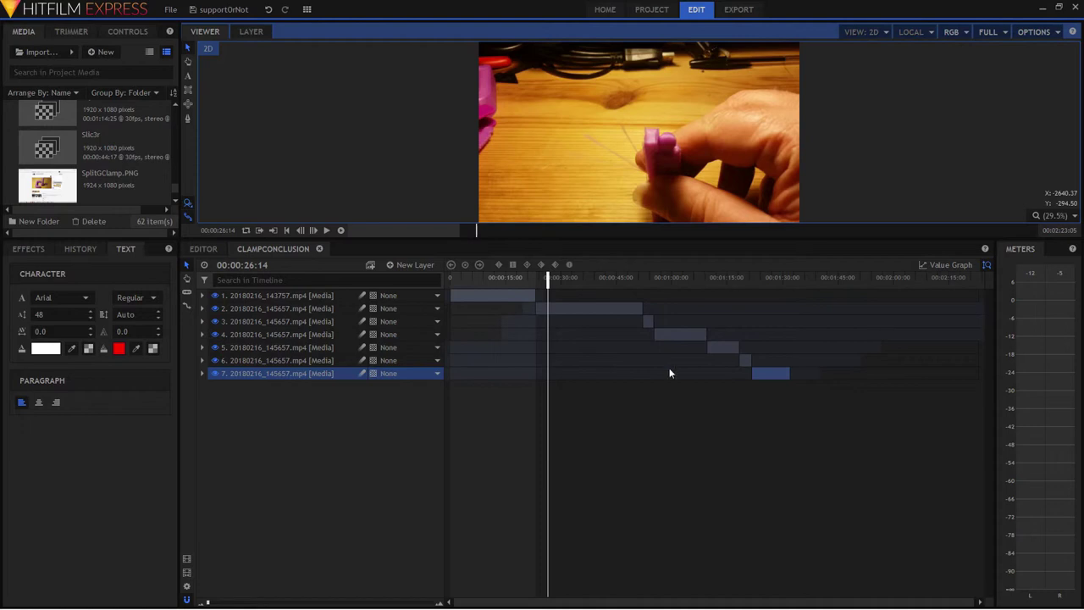
Return to ClampConclusion and place the playhead near the last layer's end at 00:01:32:27
{"action": "left_click", "coordinate": [204, 249]}
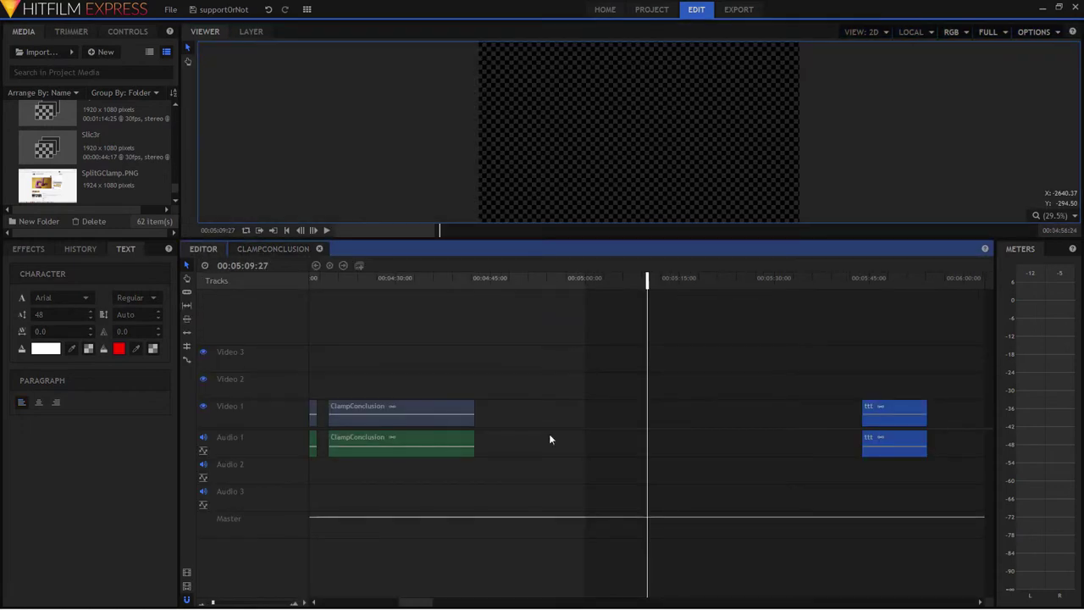
{"action": "left_click", "coordinate": [273, 250]}
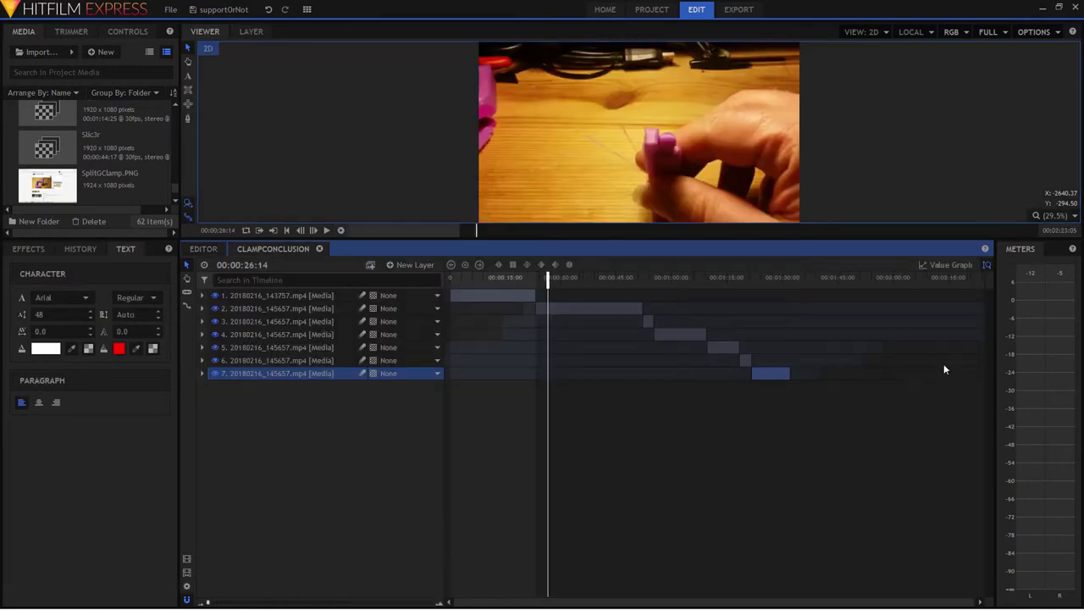
{"action": "left_click", "coordinate": [793, 278]}
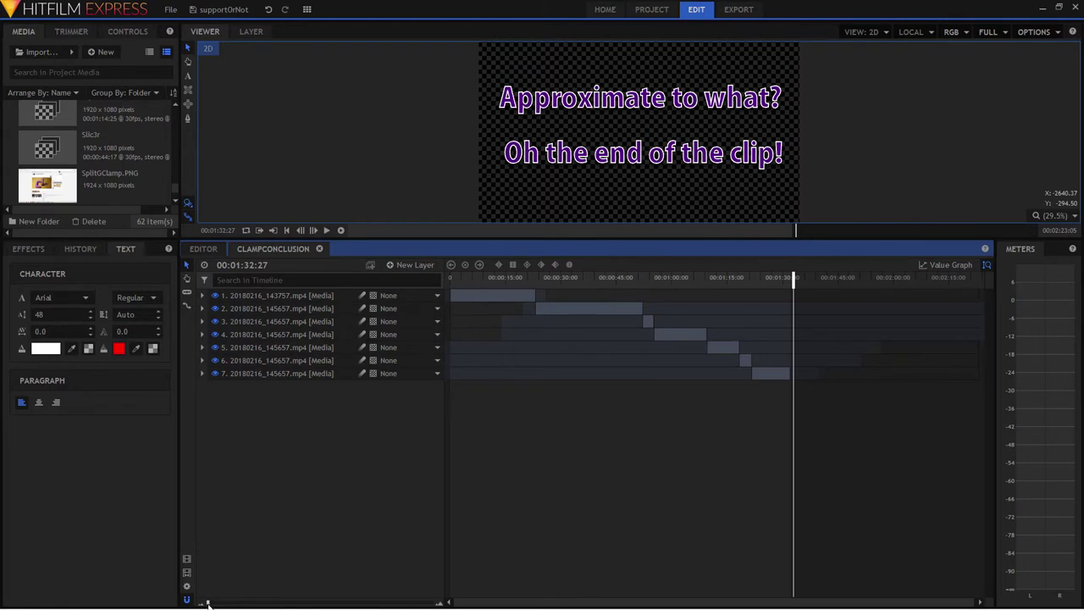
Zoom in and step the playhead back to the last layer's final frame, 00:01:32:01, selecting its timecode
{"action": "left_click_drag", "start_coordinate": [207, 603], "coordinate": [251, 603]}
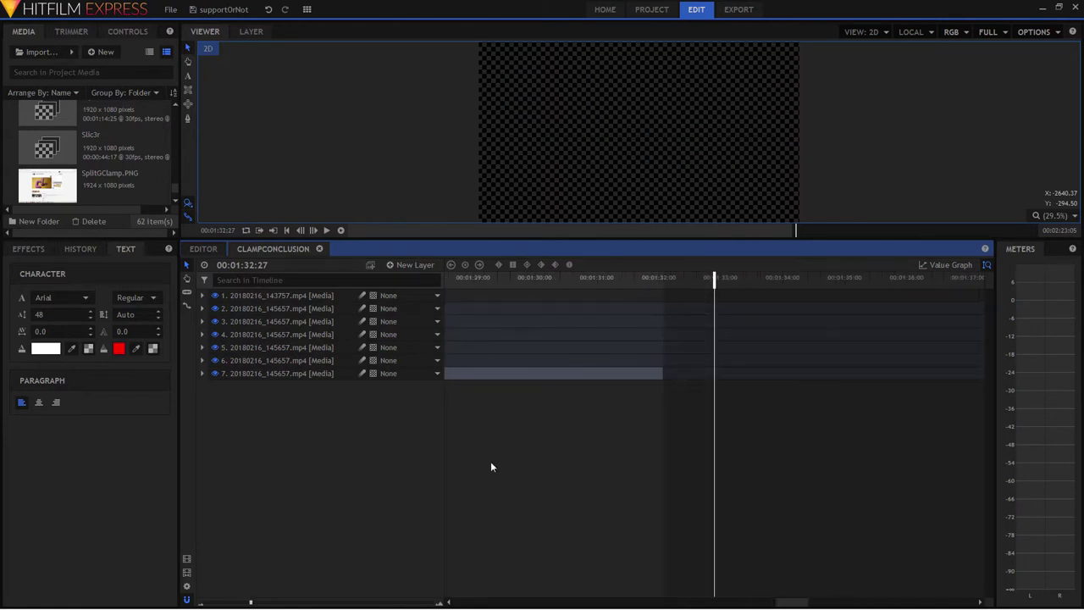
{"action": "left_click_drag", "start_coordinate": [714, 278], "coordinate": [667, 277]}
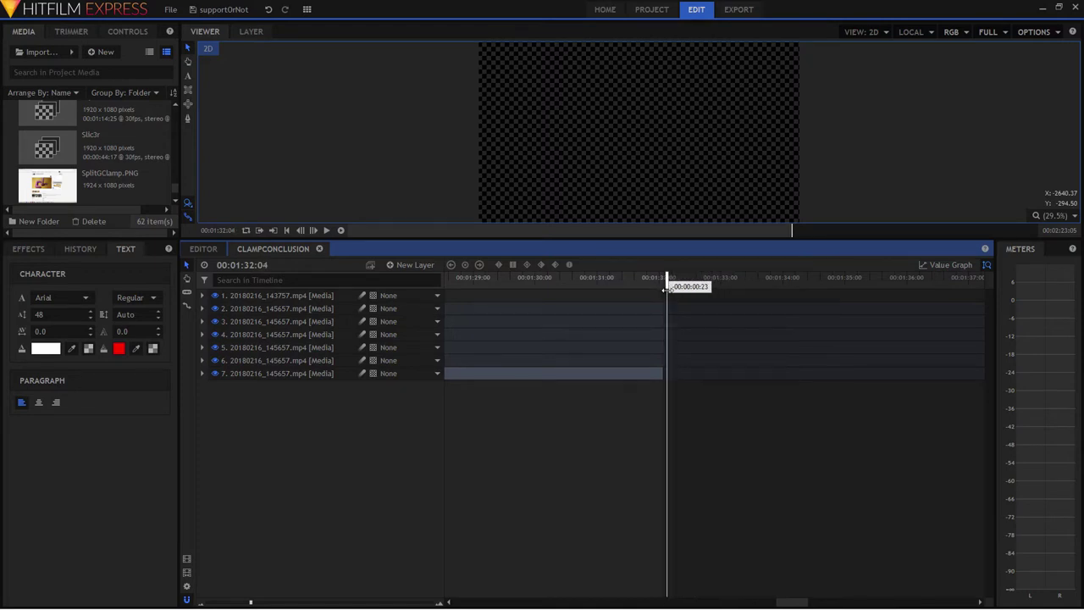
{"action": "left_click", "coordinate": [302, 230]}
{"action": "left_click", "coordinate": [302, 230]}
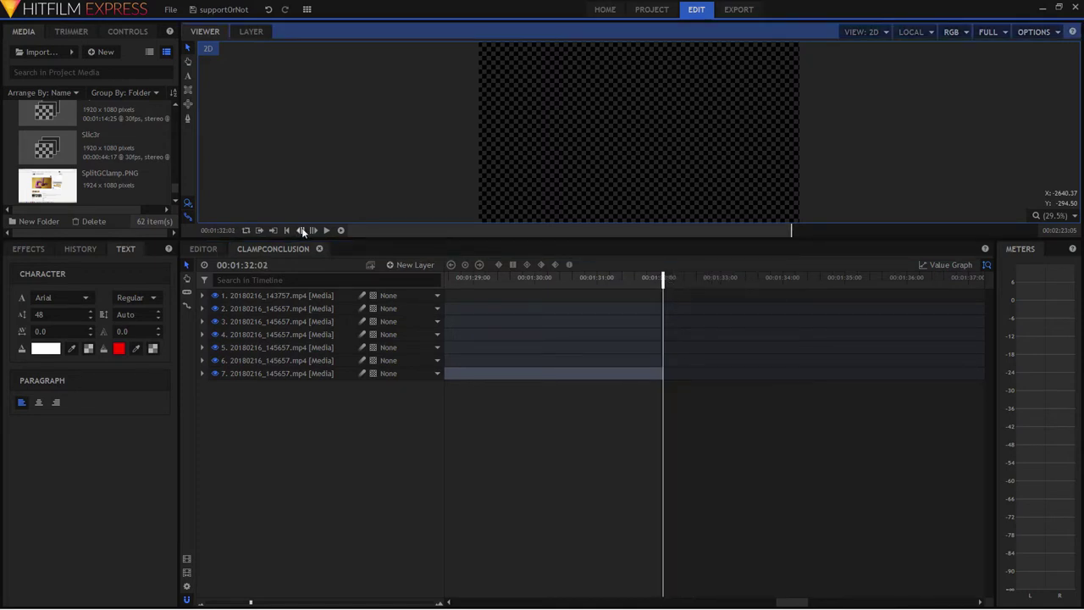
{"action": "left_click", "coordinate": [303, 230]}
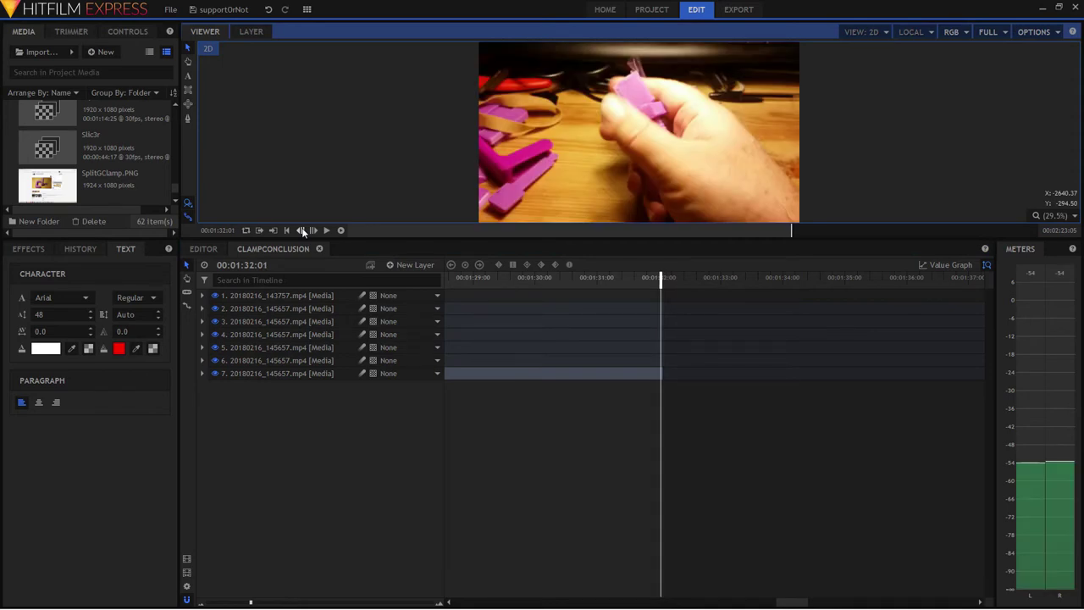
{"action": "left_click", "coordinate": [271, 265]}
{"action": "key", "text": "ctrl+c"}
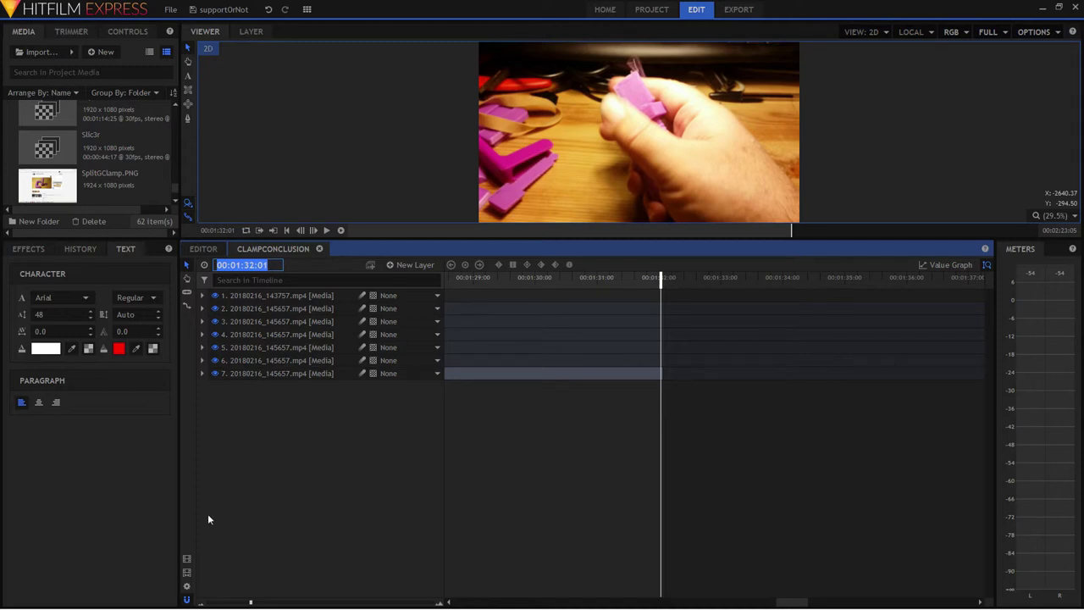
Change the ClampConclusion composite shot's duration to 00:01:32:01 in its properties
{"action": "left_click", "coordinate": [186, 586]}
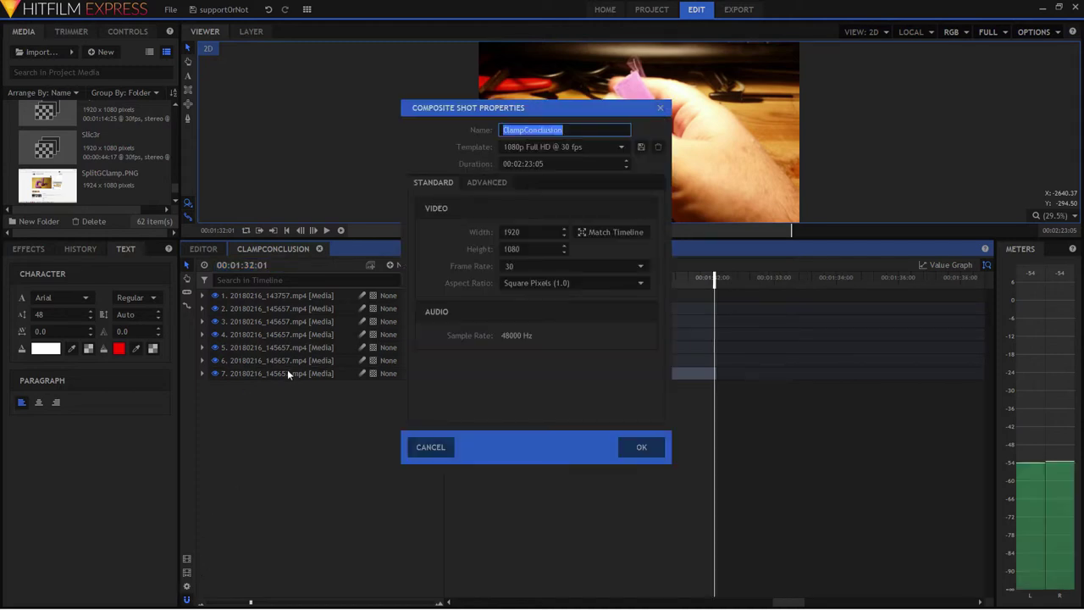
{"action": "double_click", "coordinate": [563, 163]}
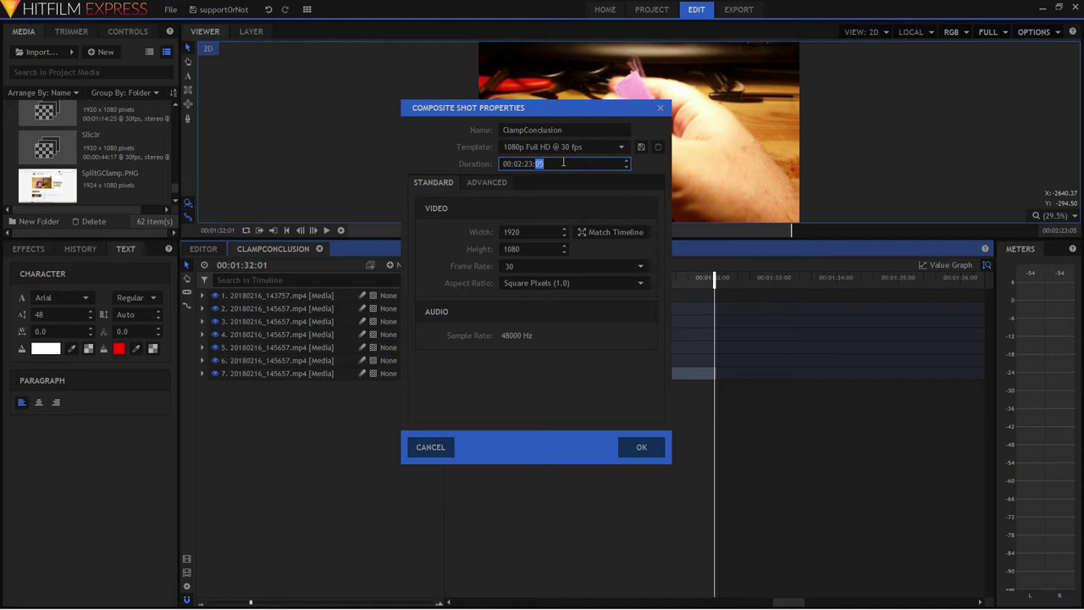
{"action": "triple_click", "coordinate": [563, 162]}
{"action": "key", "text": "ctrl+v"}
{"action": "left_click", "coordinate": [638, 448]}
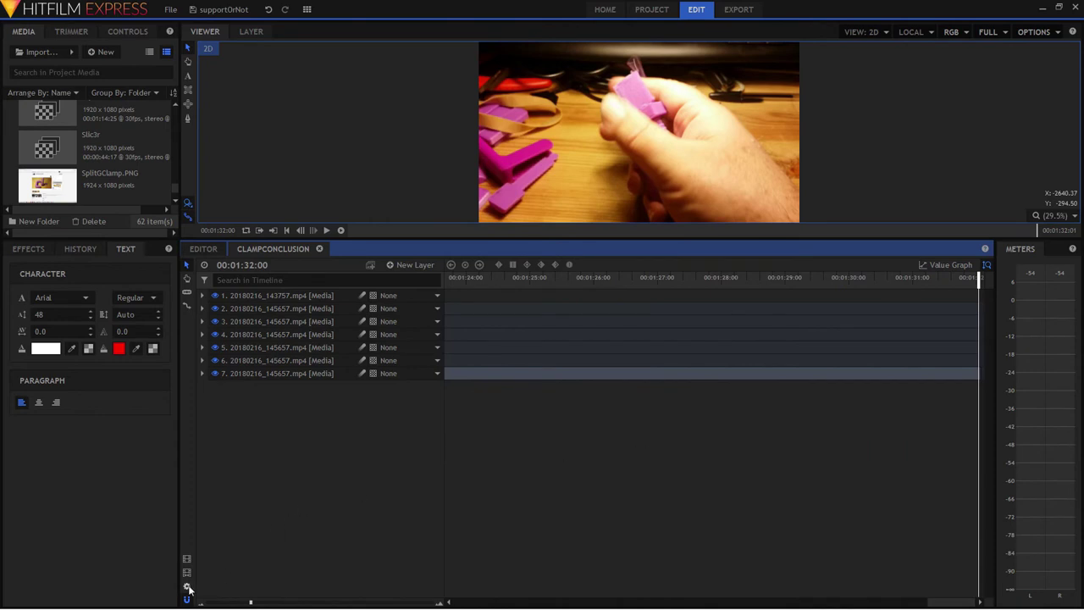
In the editor, stretch the ClampConclusion clip to about 5:47, covering the trailing ttt clip
{"action": "left_click", "coordinate": [208, 249]}
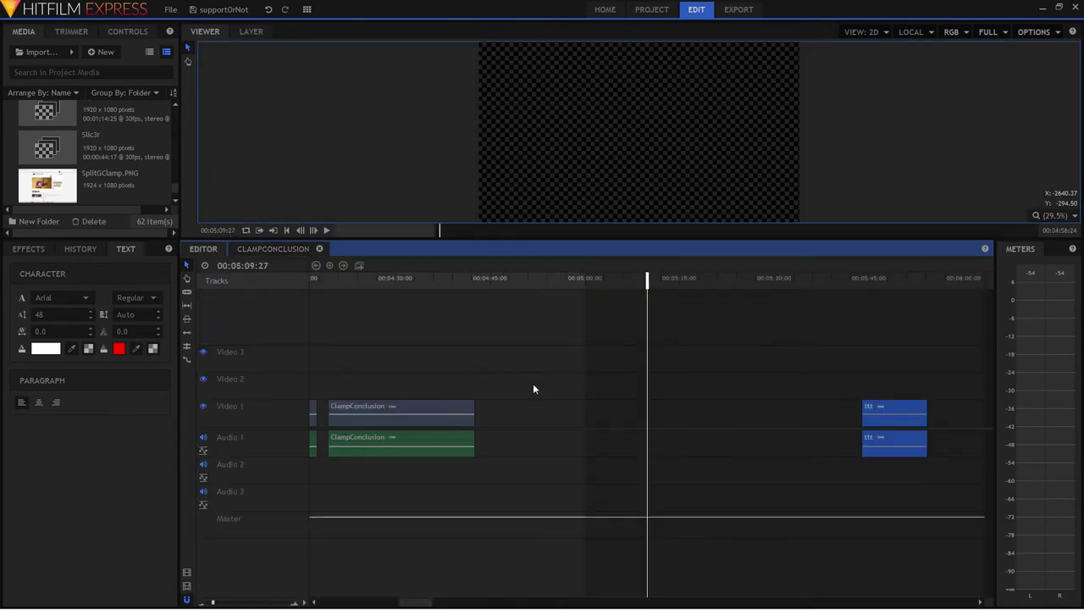
{"action": "left_click_drag", "start_coordinate": [468, 409], "coordinate": [944, 390]}
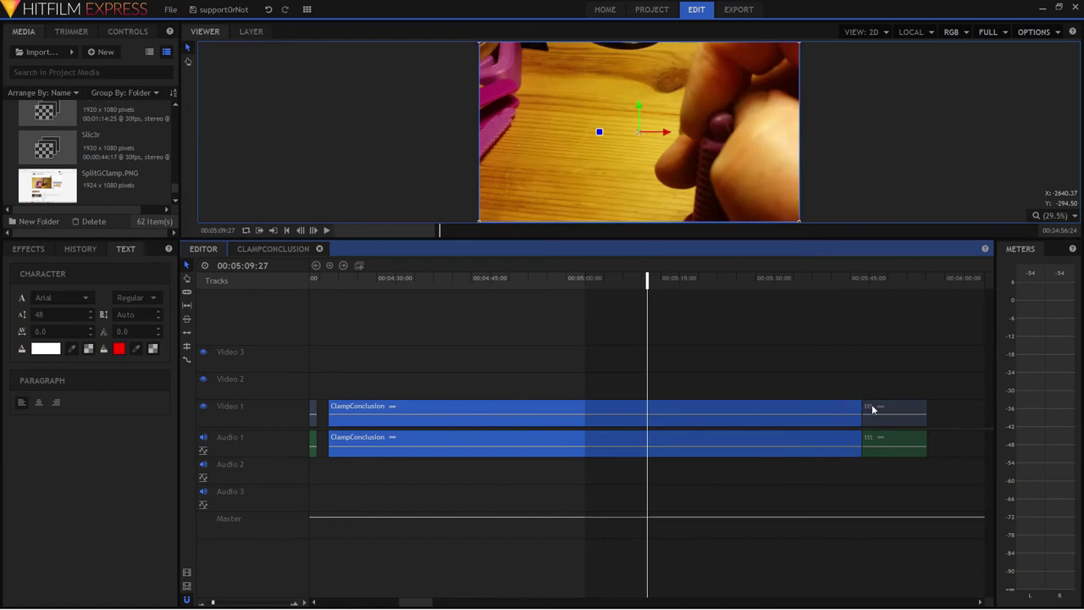
{"action": "left_click", "coordinate": [808, 370]}
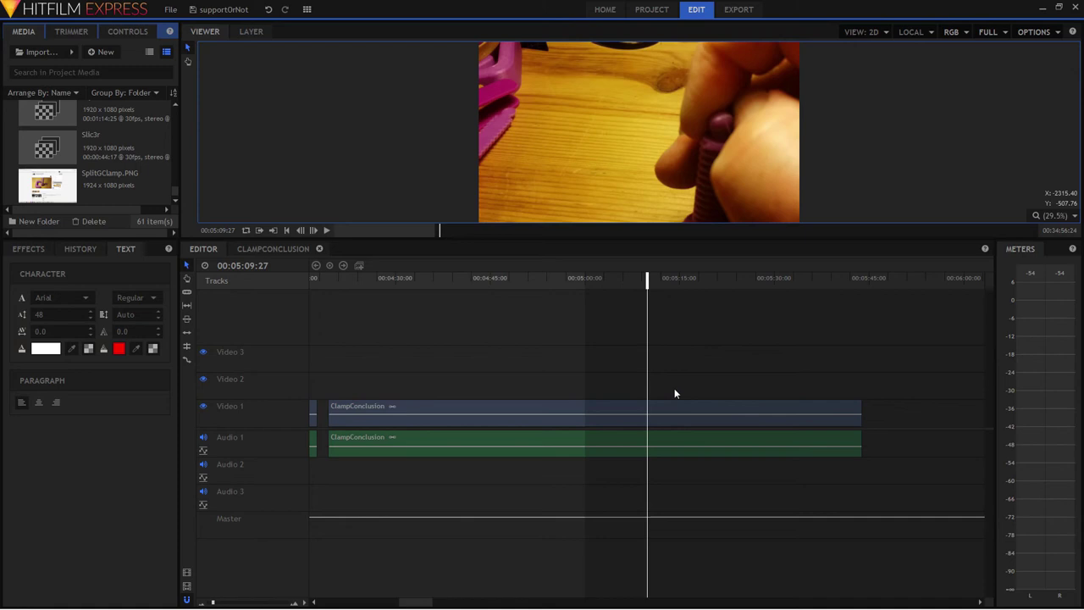